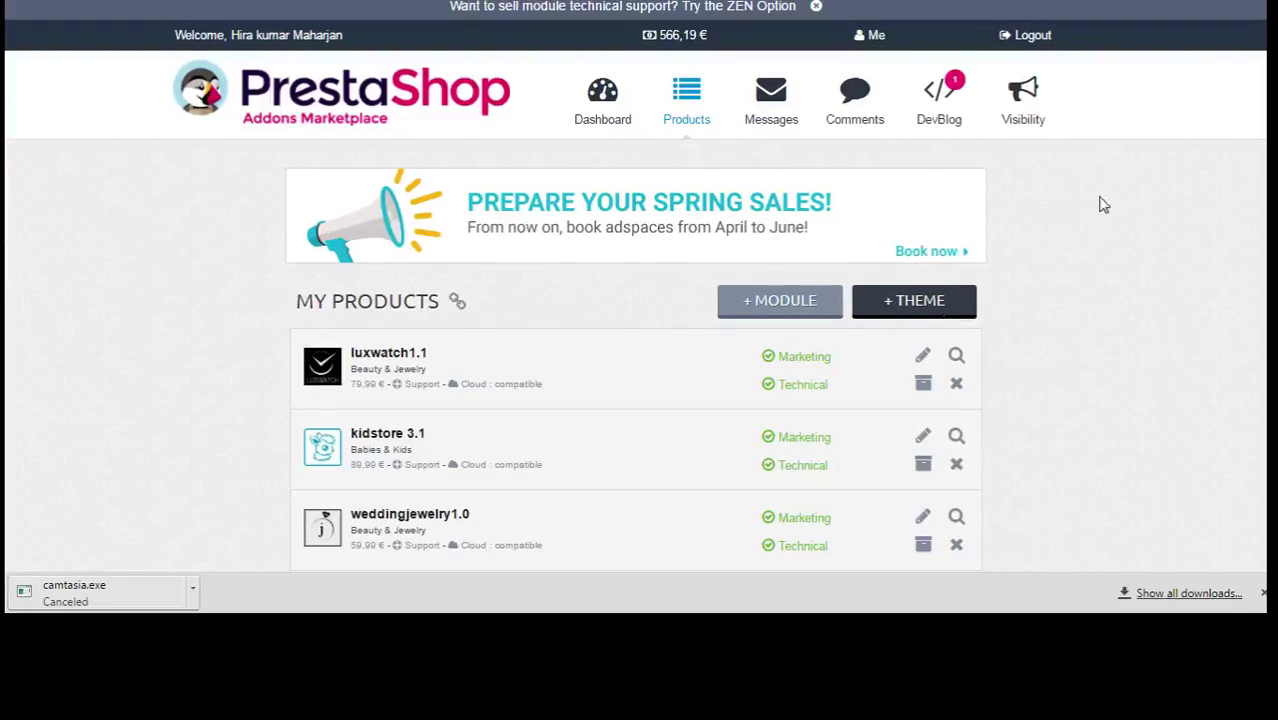
# Step: Start a new theme submission with category Food & Drinks, responsive support, orange as main color and white as secondary color
pyautogui.scroll(-2, 1104, 204)
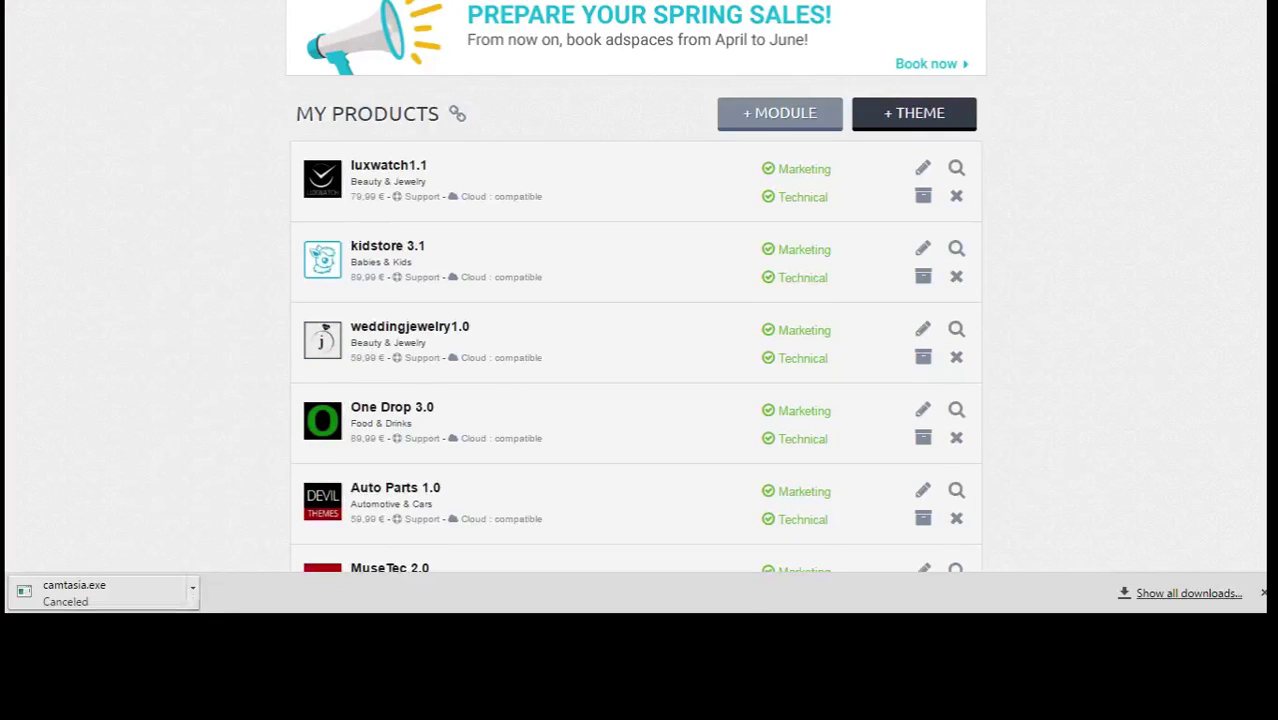
pyautogui.click(1263, 593)
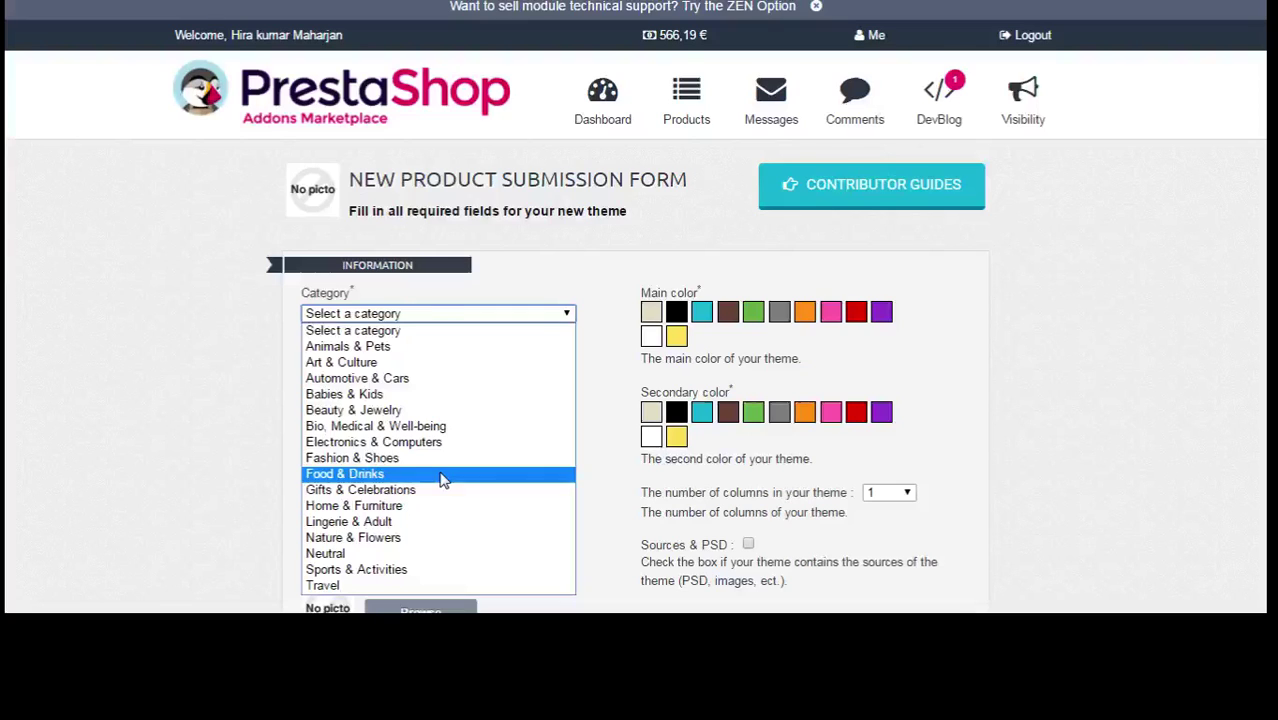
pyautogui.click(442, 479)
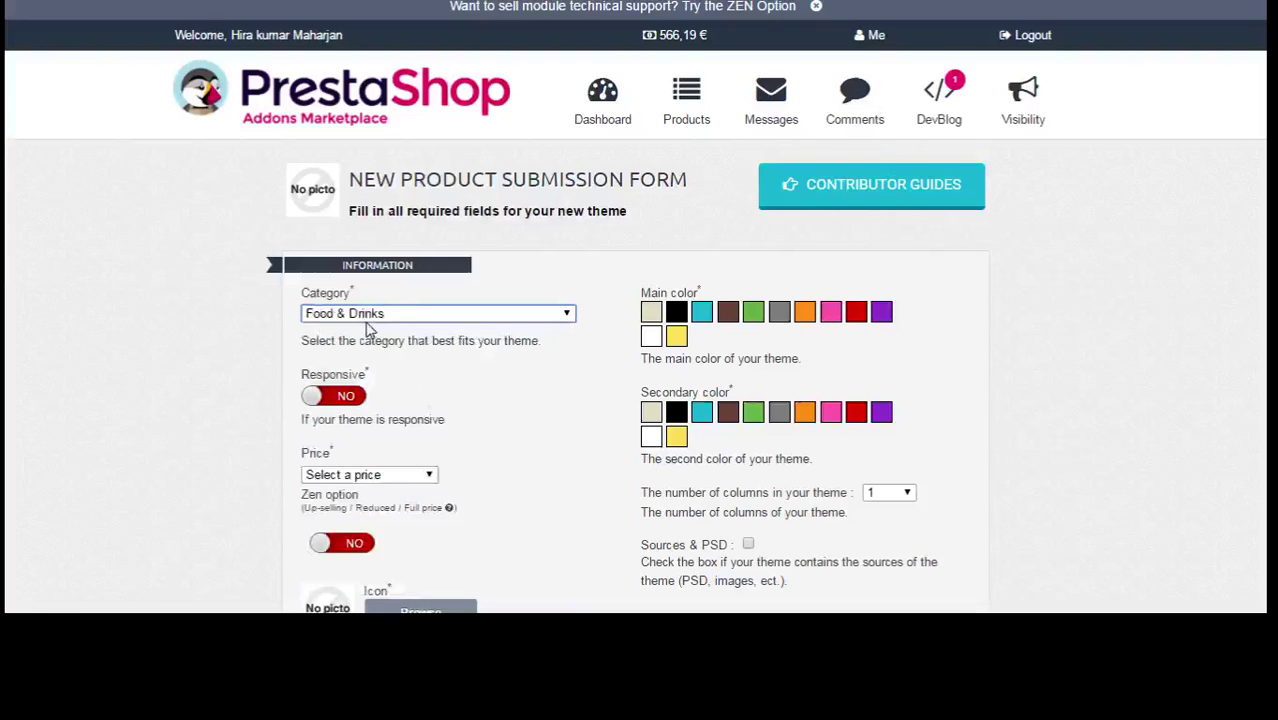
pyautogui.click(345, 397)
pyautogui.click(806, 313)
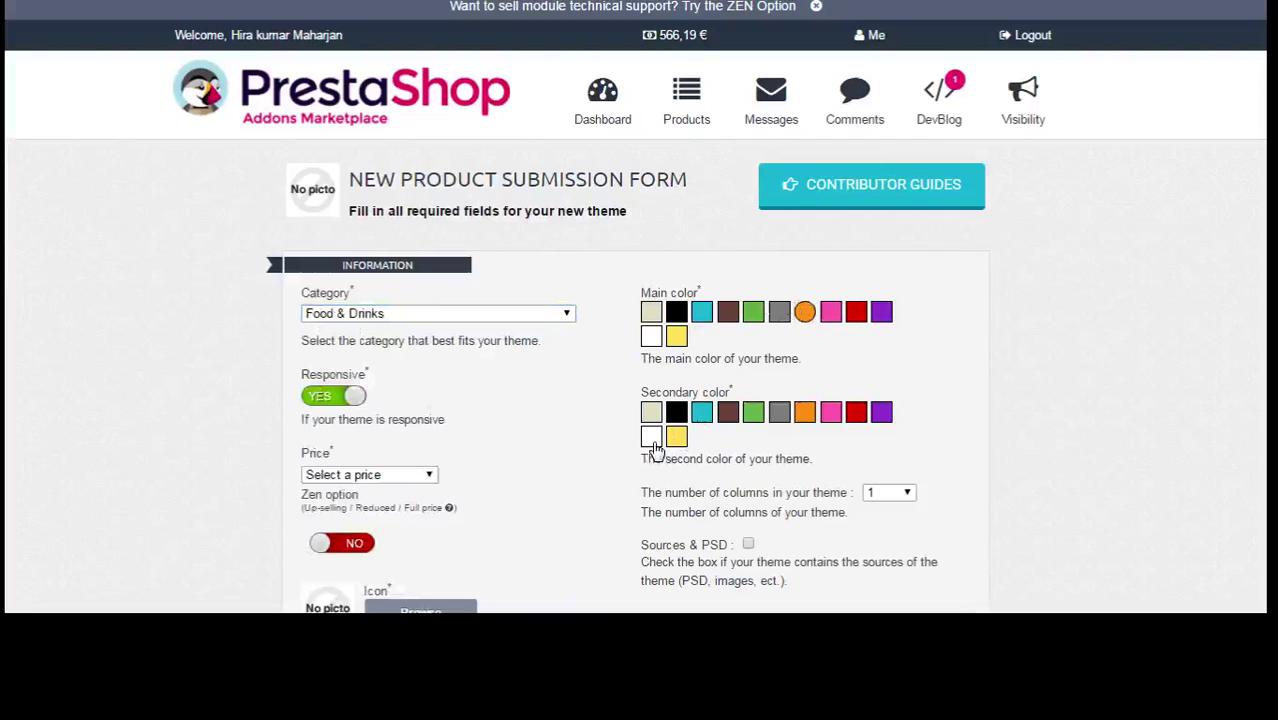
pyautogui.click(651, 440)
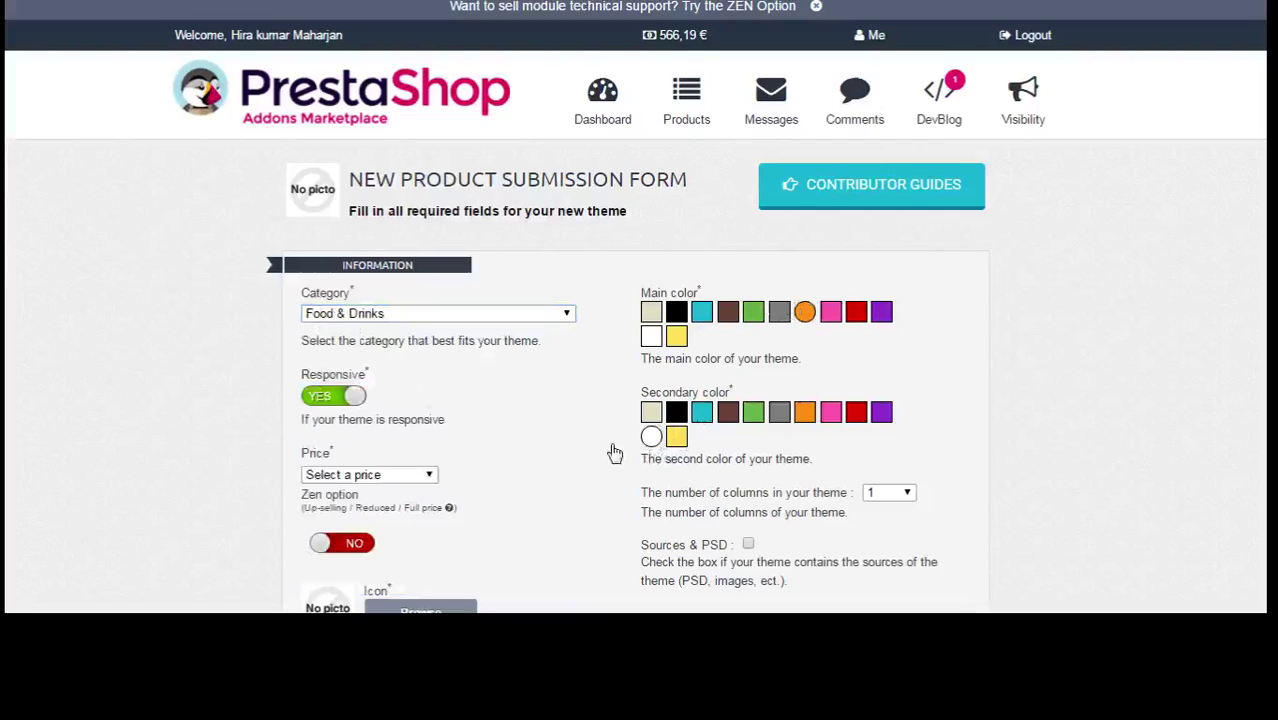
# Step: Set the theme's price to 79.99 € and enable the Zen option with 28 € / 36 € / 44 €
pyautogui.click(418, 476)
pyautogui.click(150, 492)
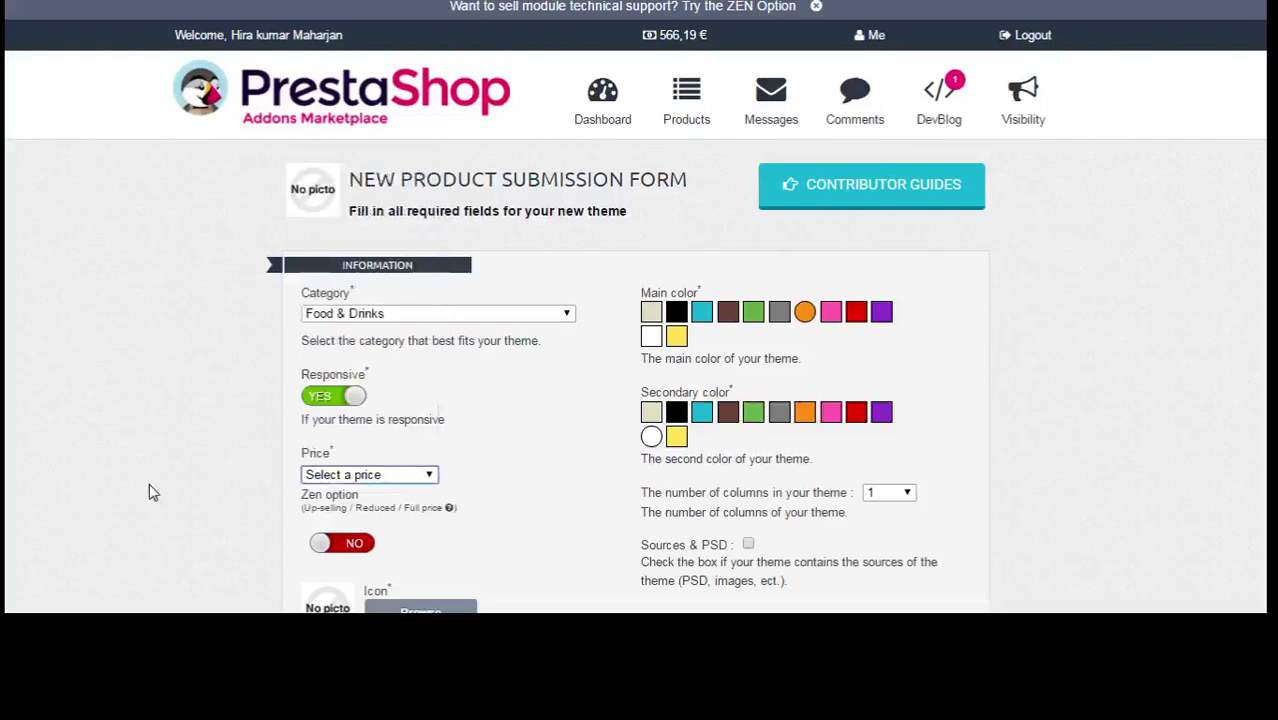
pyautogui.scroll(-1, 185, 448)
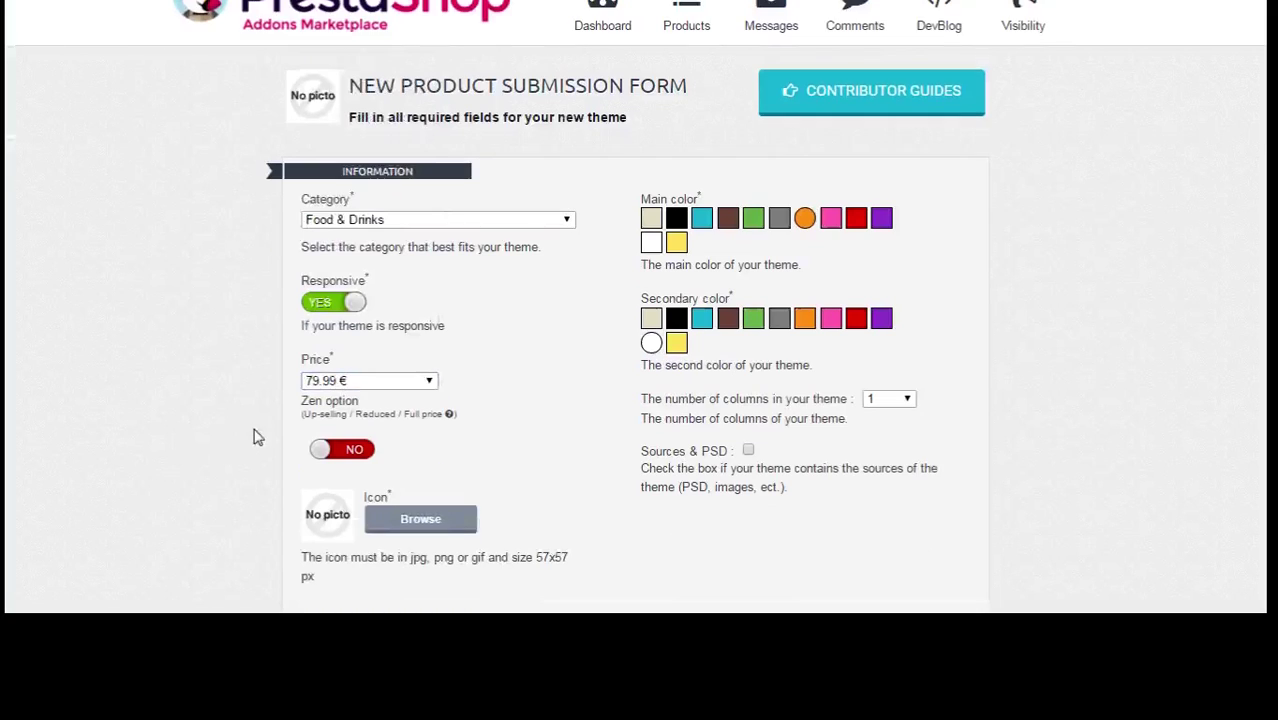
pyautogui.click(341, 449)
pyautogui.click(407, 438)
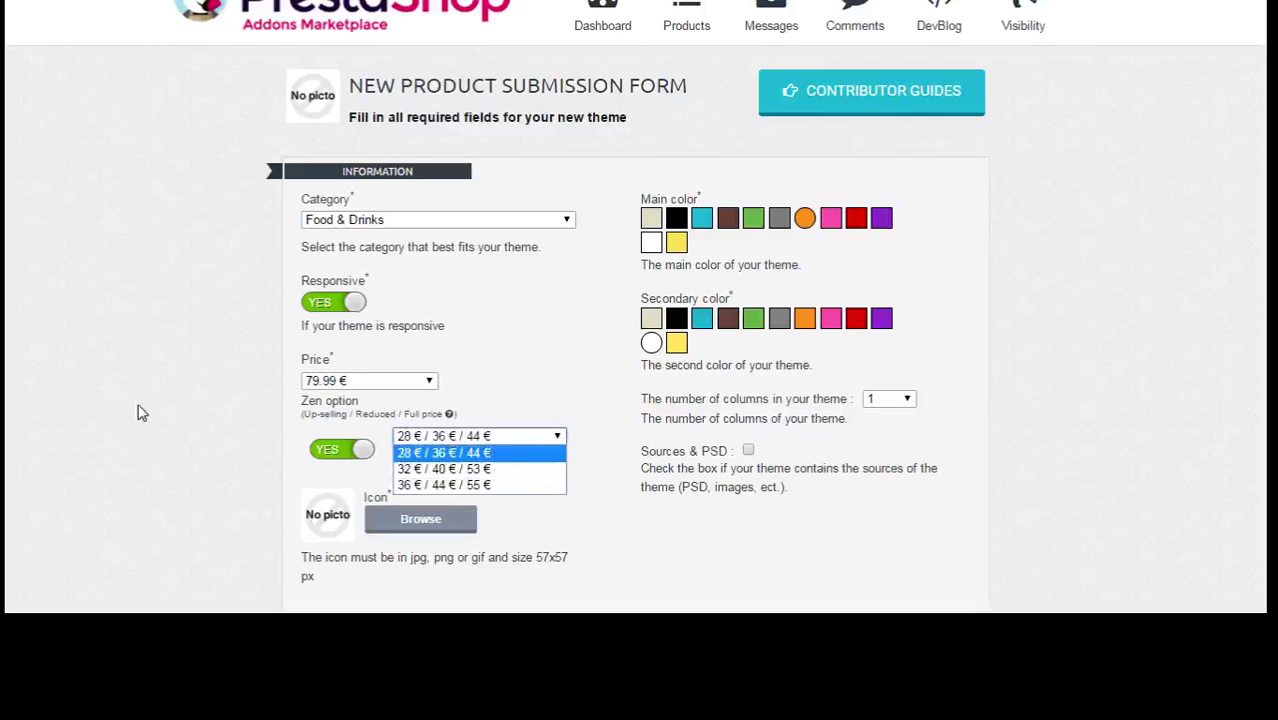
pyautogui.click(251, 448)
# Step: Upload the image L from the theme's image folder on the Desktop as the product icon
pyautogui.scroll(-2, 147, 411)
pyautogui.scroll(-1, 147, 411)
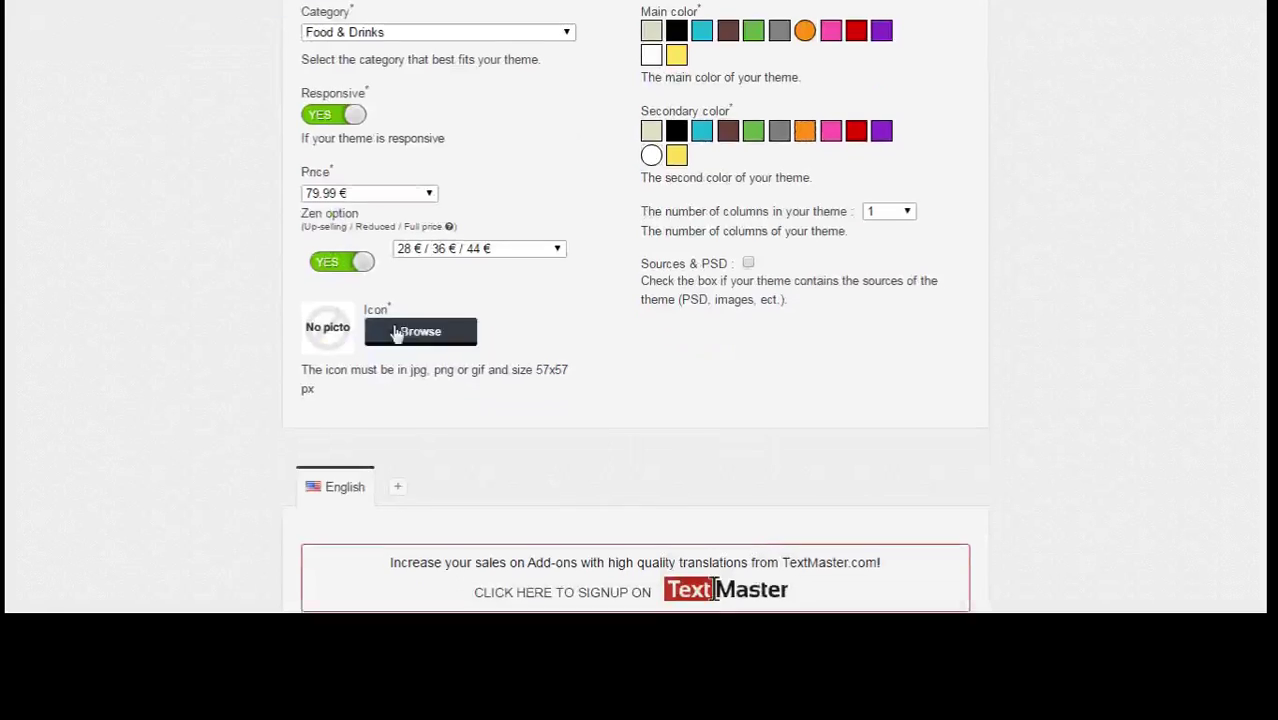
pyautogui.click(420, 332)
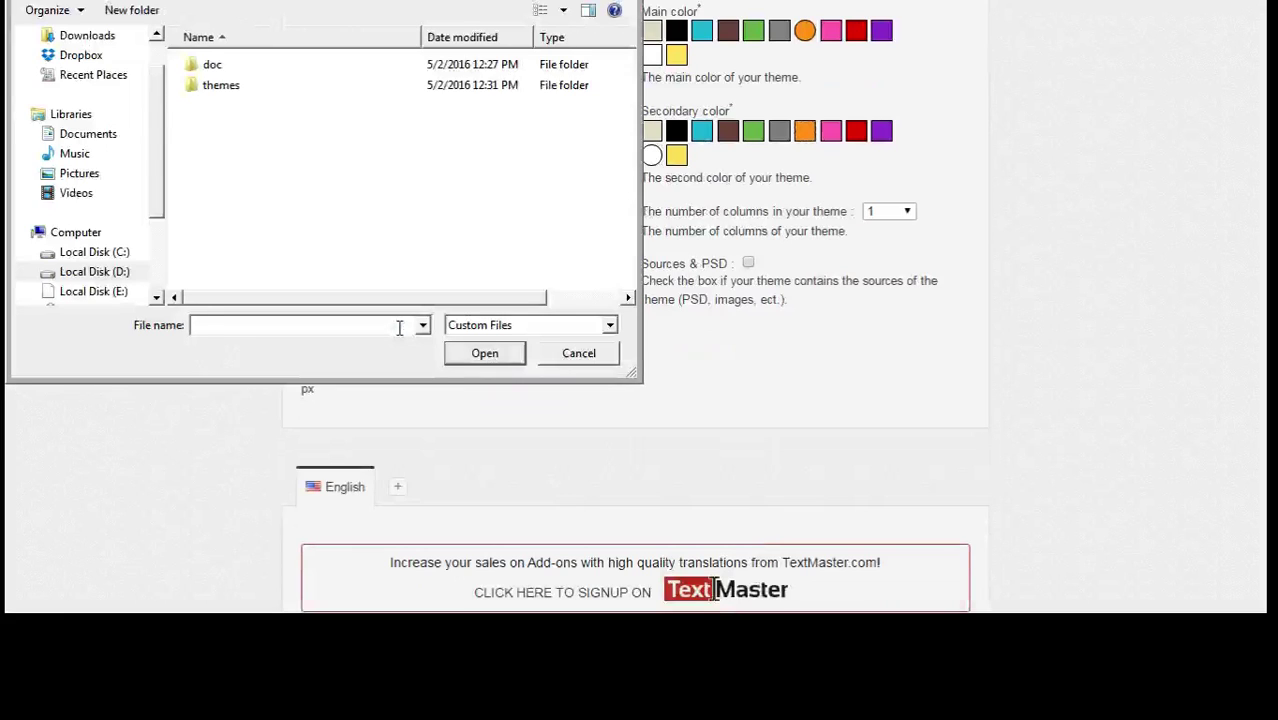
pyautogui.scroll(1, 95, 85)
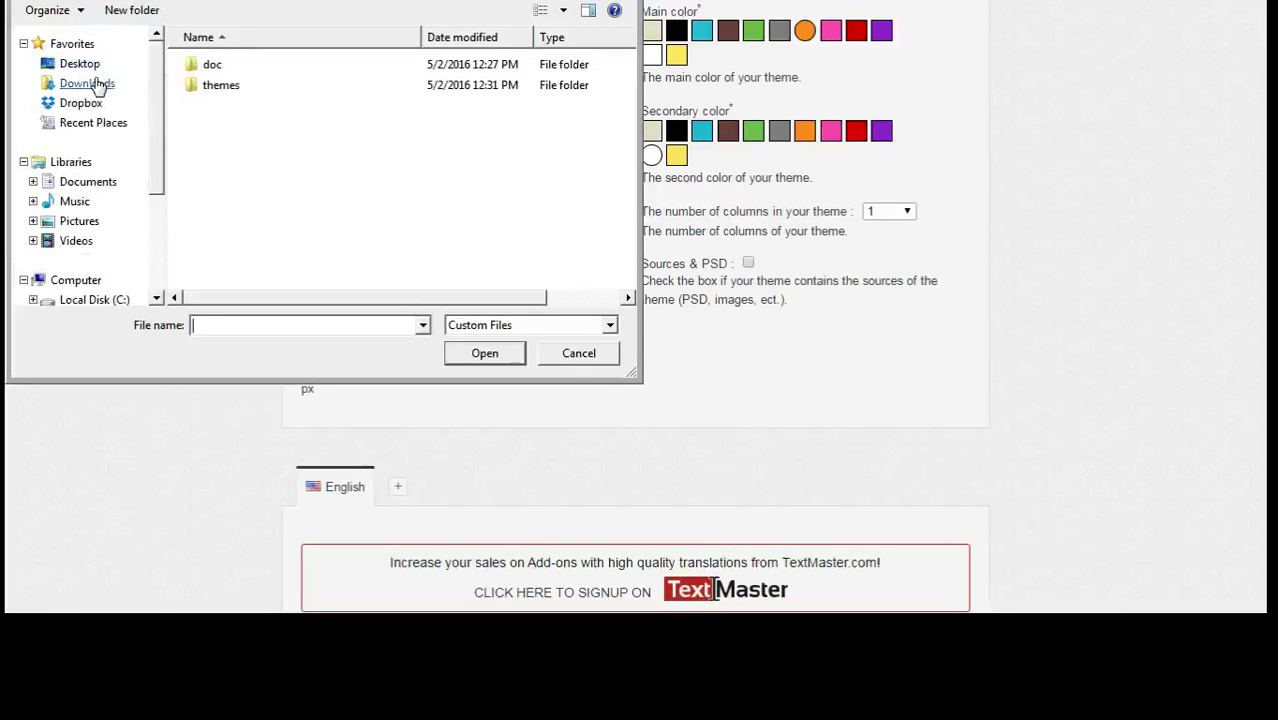
pyautogui.click(82, 63)
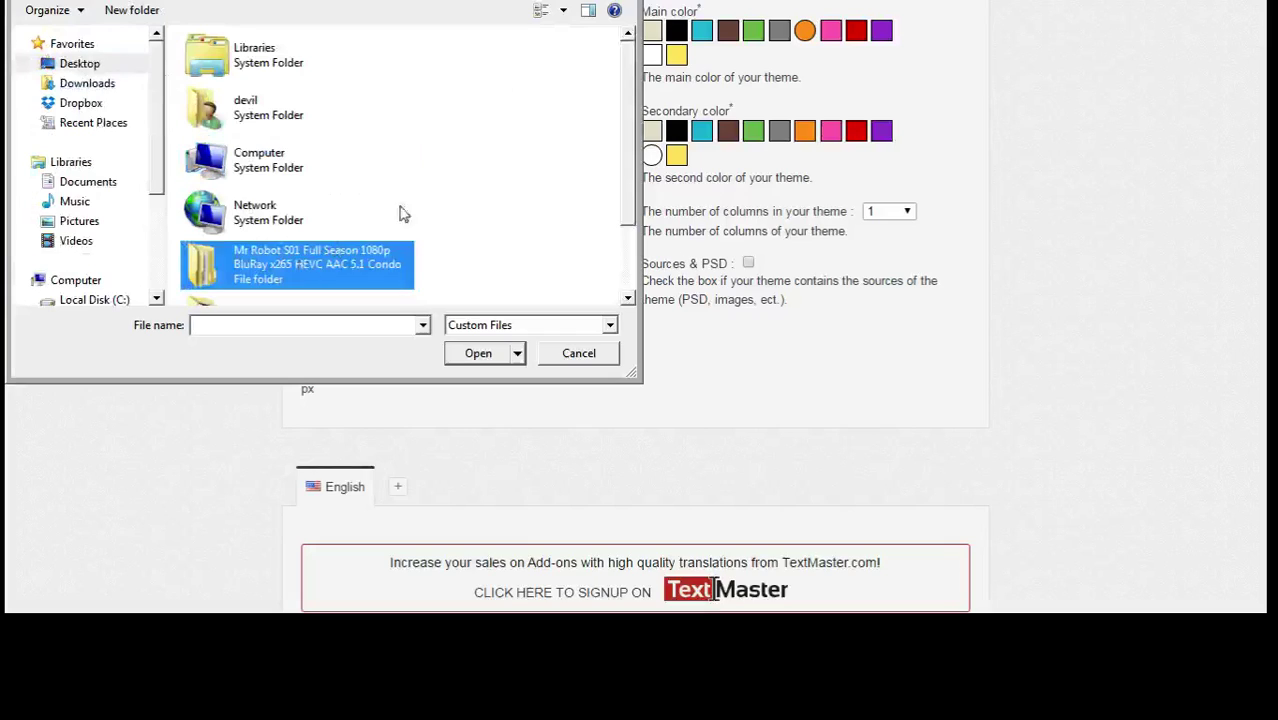
pyautogui.scroll(-1, 405, 210)
pyautogui.doubleClick(270, 236)
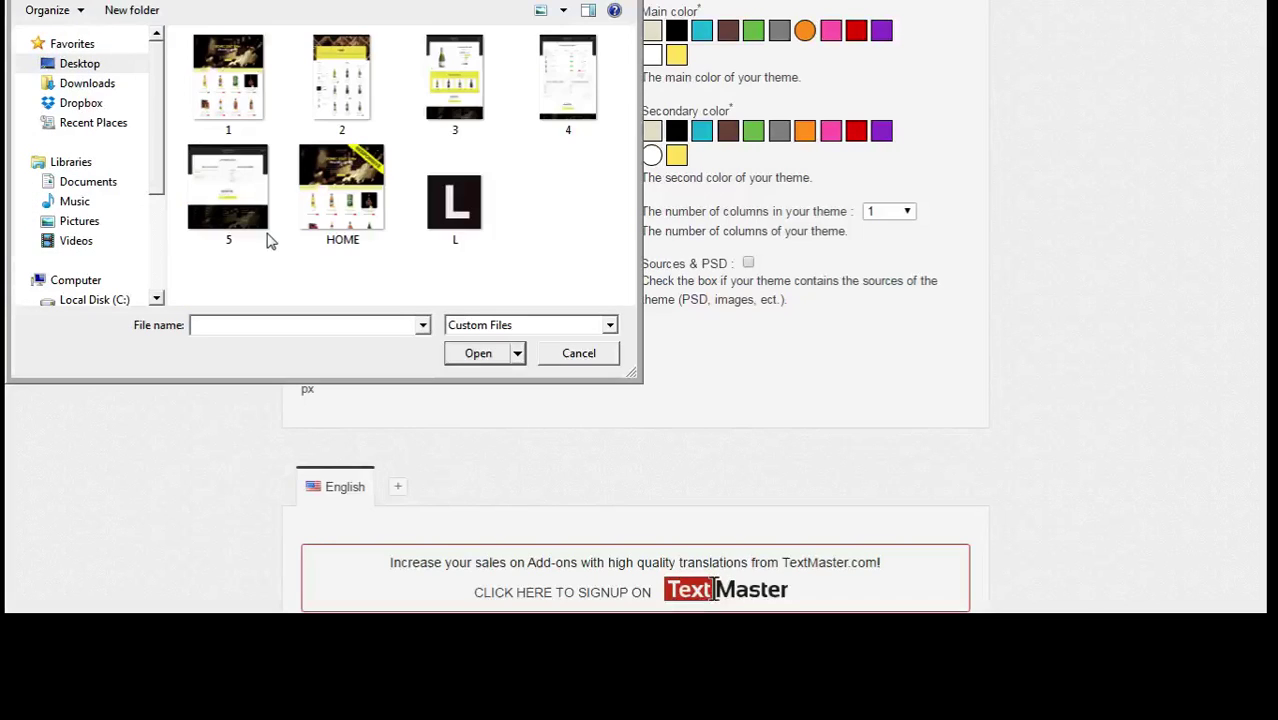
pyautogui.doubleClick(456, 216)
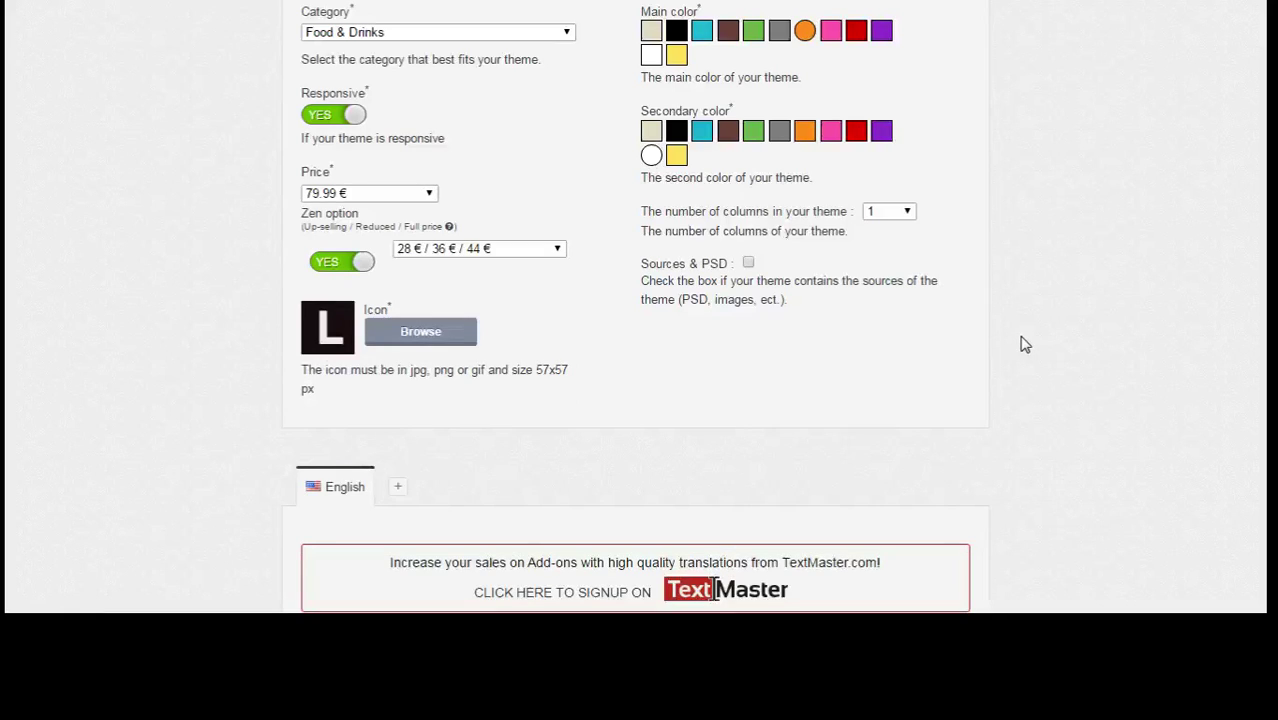
# Step: Name the theme "Long Shark 1.0" in the English product sheet
pyautogui.scroll(-1, 1025, 344)
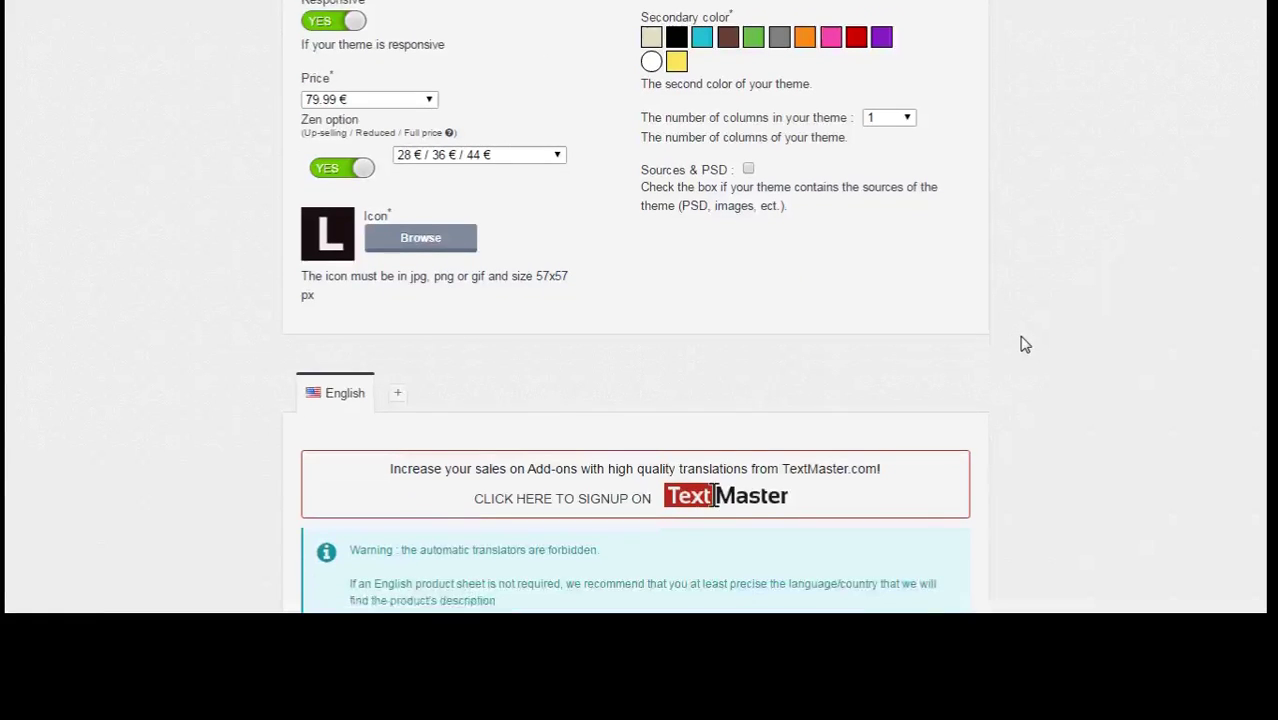
pyautogui.scroll(-6, 1025, 344)
pyautogui.click(339, 157)
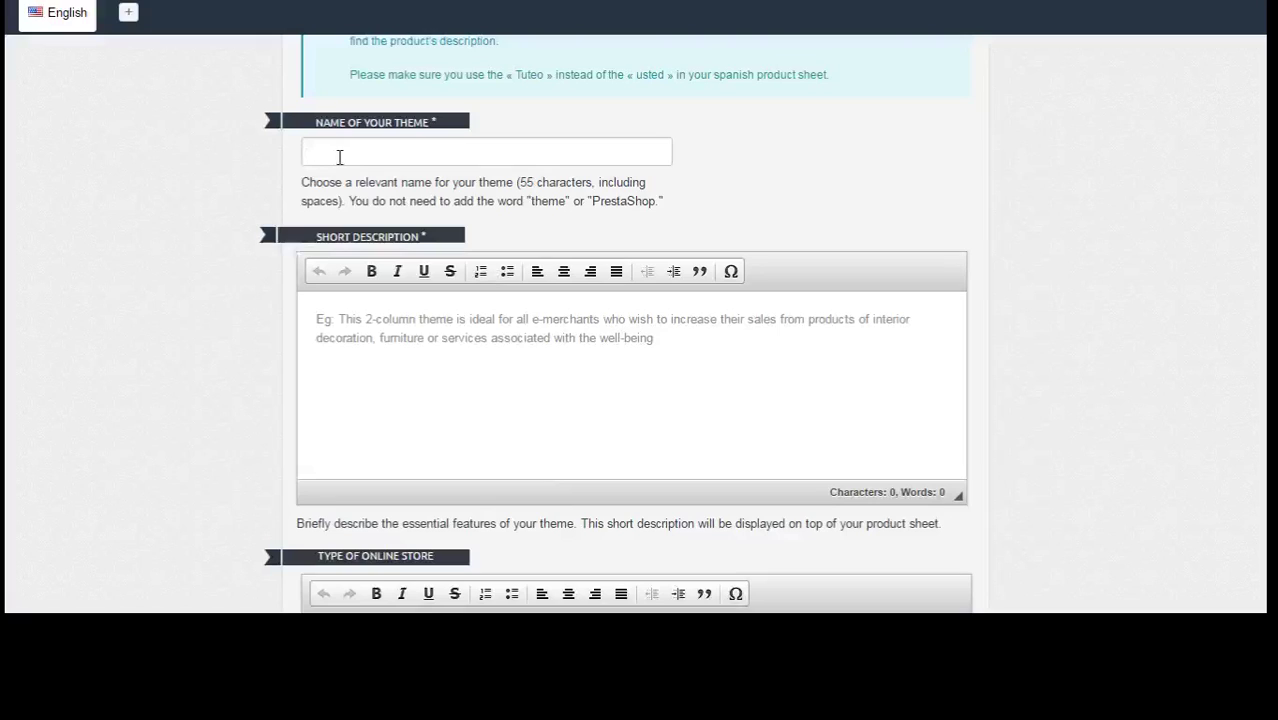
pyautogui.write('Long Shark 1.0')
# Step: Switch to Notepad, close the unrelated serial note and copy the two introductory paragraphs of the LONG SHARK 1.0 text
pyautogui.click(320, 318)
pyautogui.hotkey('alt', 'Tab')
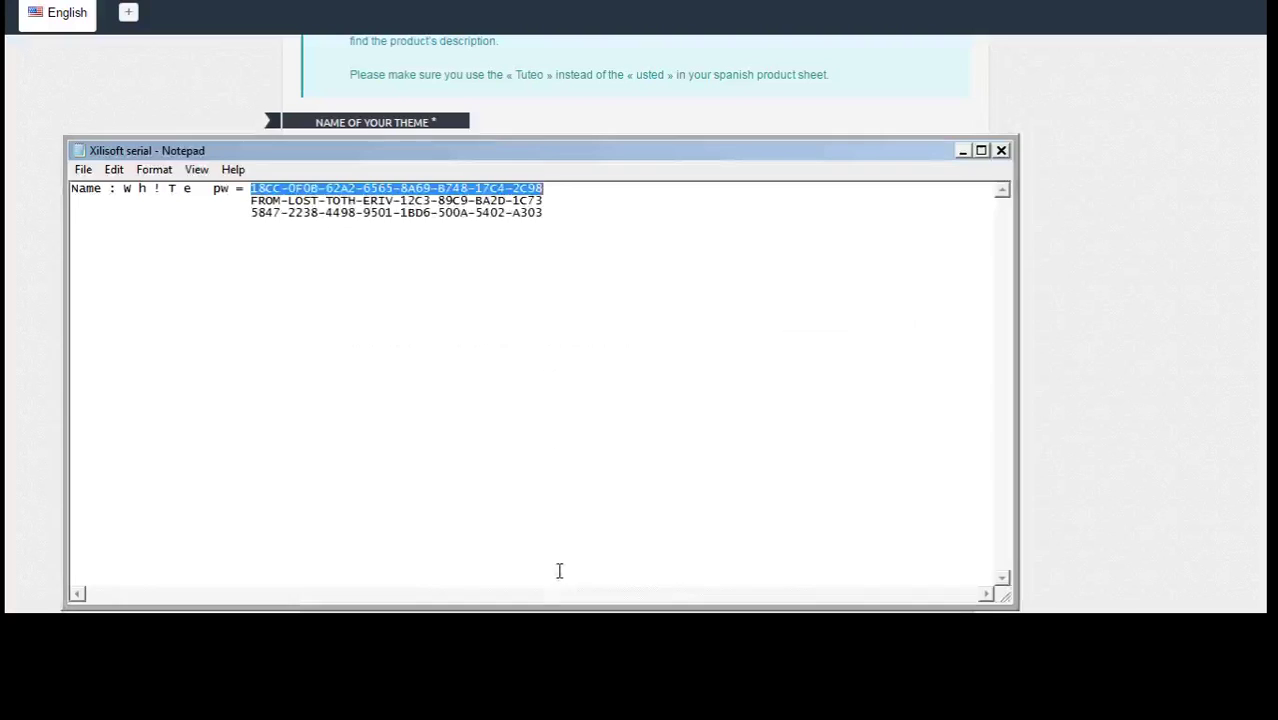
pyautogui.click(1001, 150)
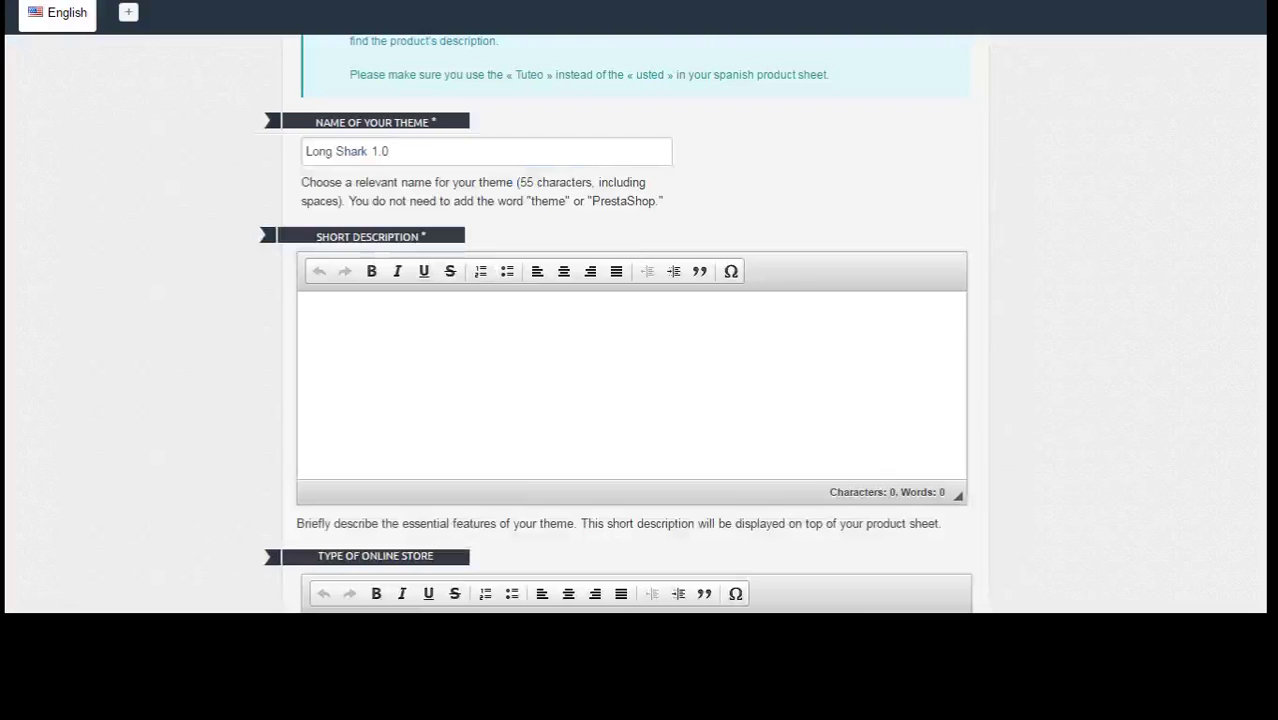
pyautogui.hotkey('alt', 'Tab')
pyautogui.click(355, 108)
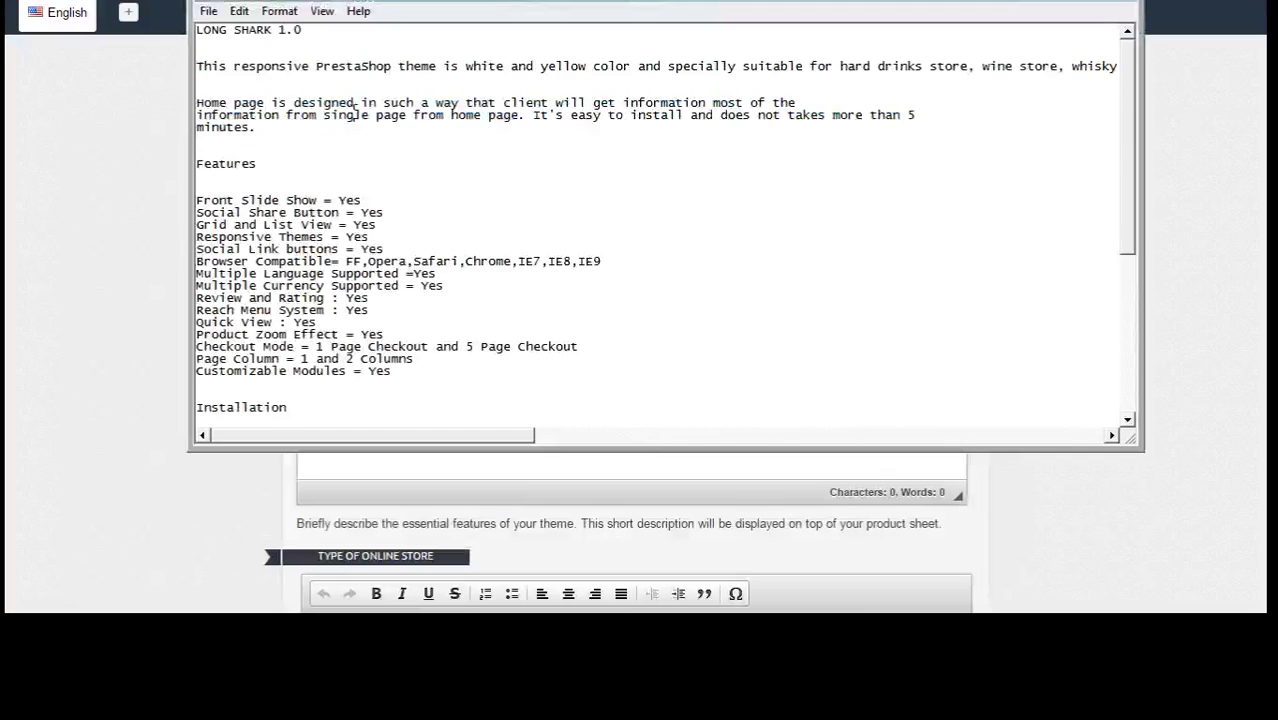
pyautogui.moveTo(258, 127); pyautogui.dragTo(197, 66)
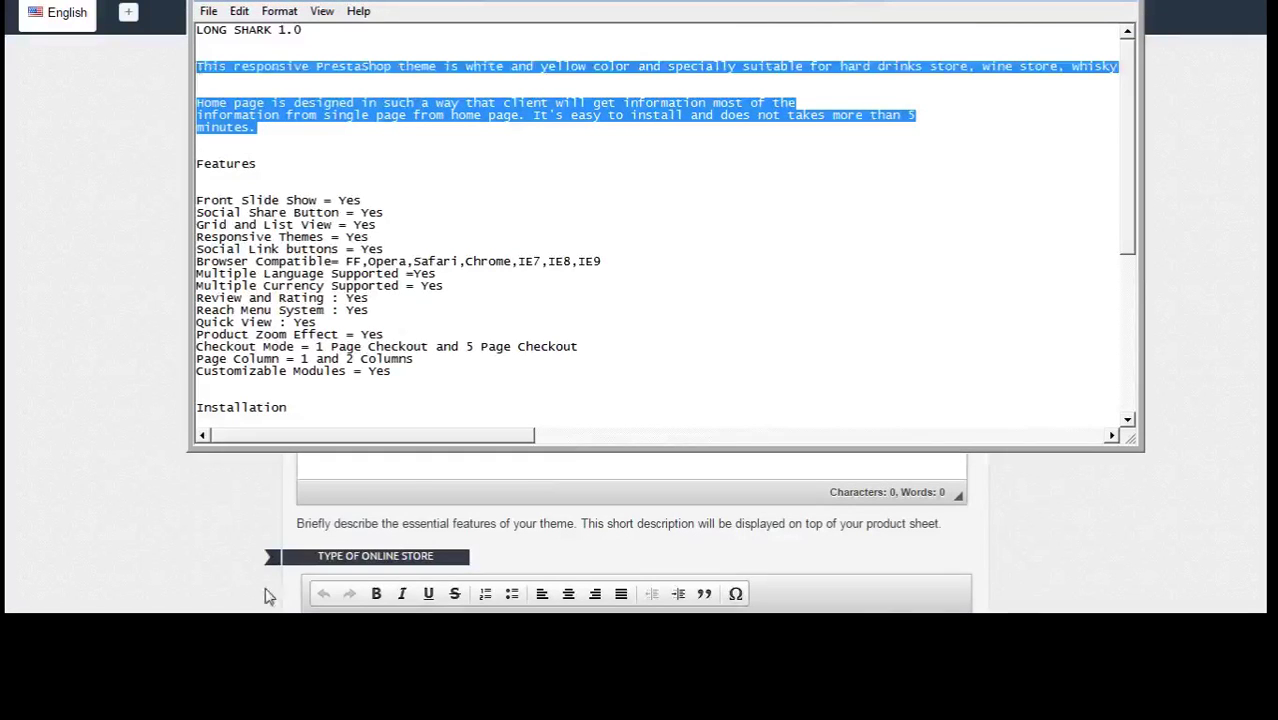
pyautogui.click(148, 505)
# Step: Paste the two introductory paragraphs into the Type of online store description
pyautogui.scroll(-4, 491, 374)
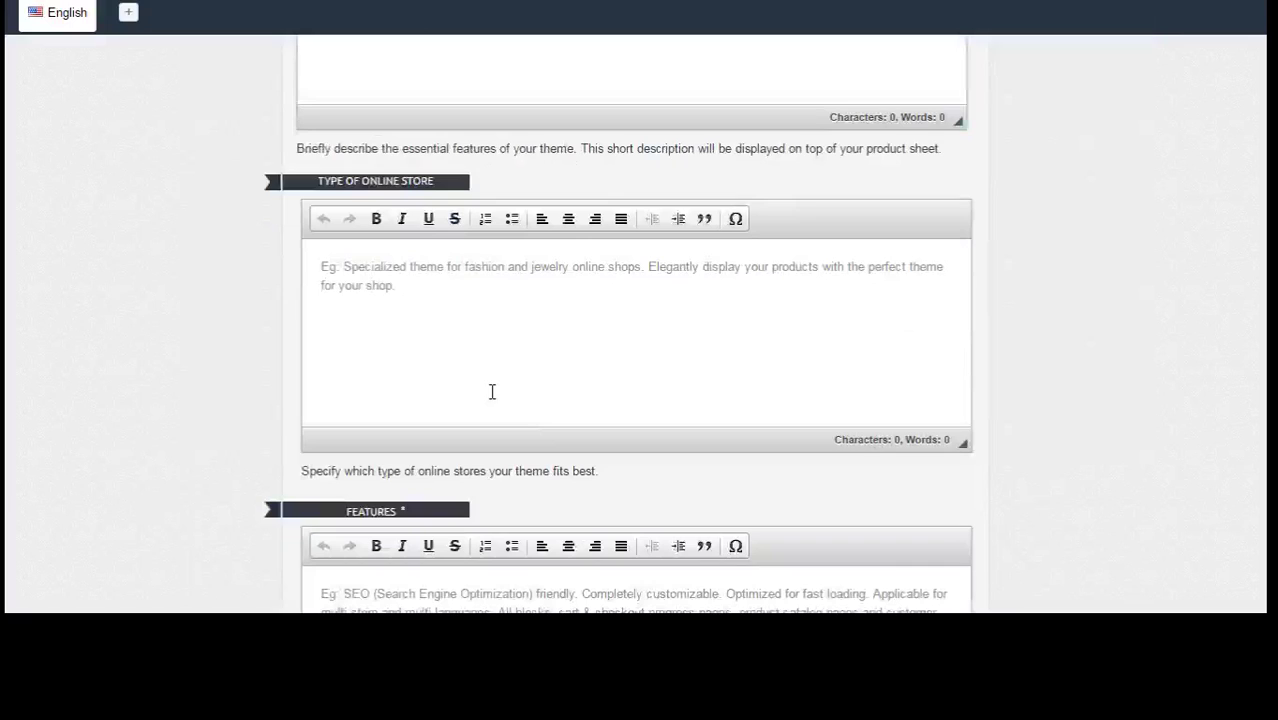
pyautogui.click(576, 357)
pyautogui.scroll(5, 587, 372)
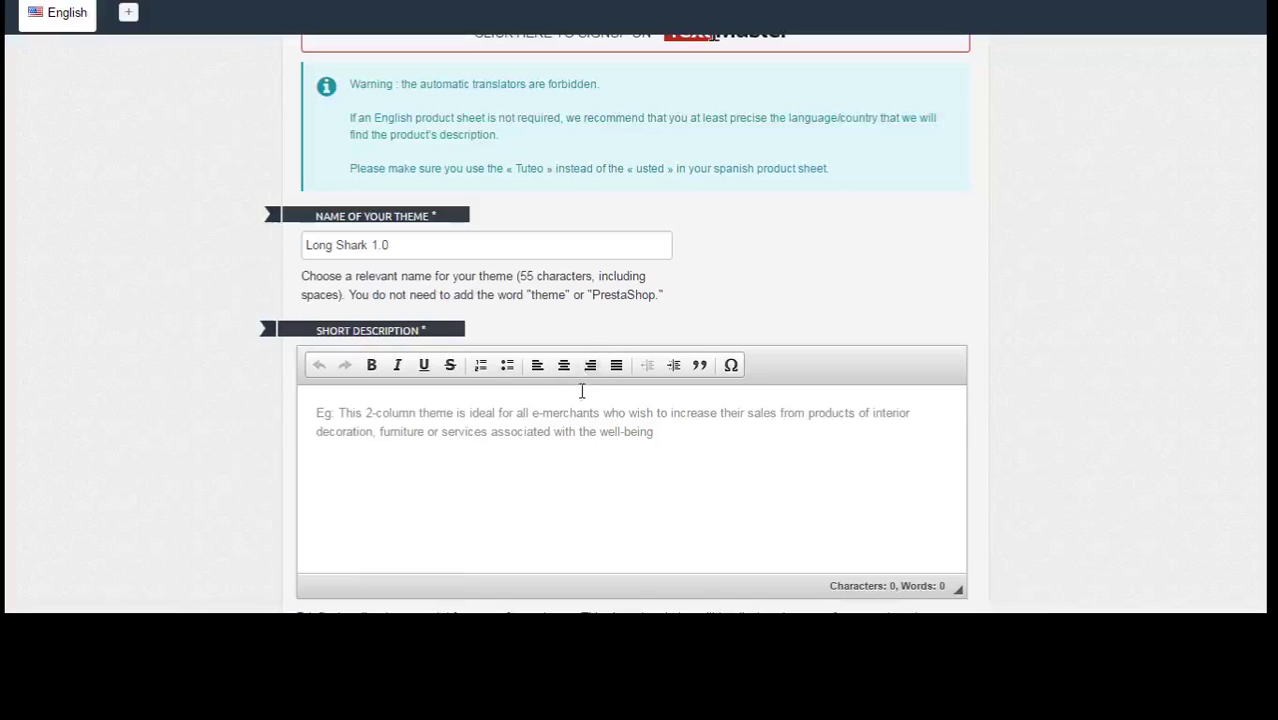
pyautogui.click(584, 390)
pyautogui.scroll(-5, 556, 470)
pyautogui.click(564, 333)
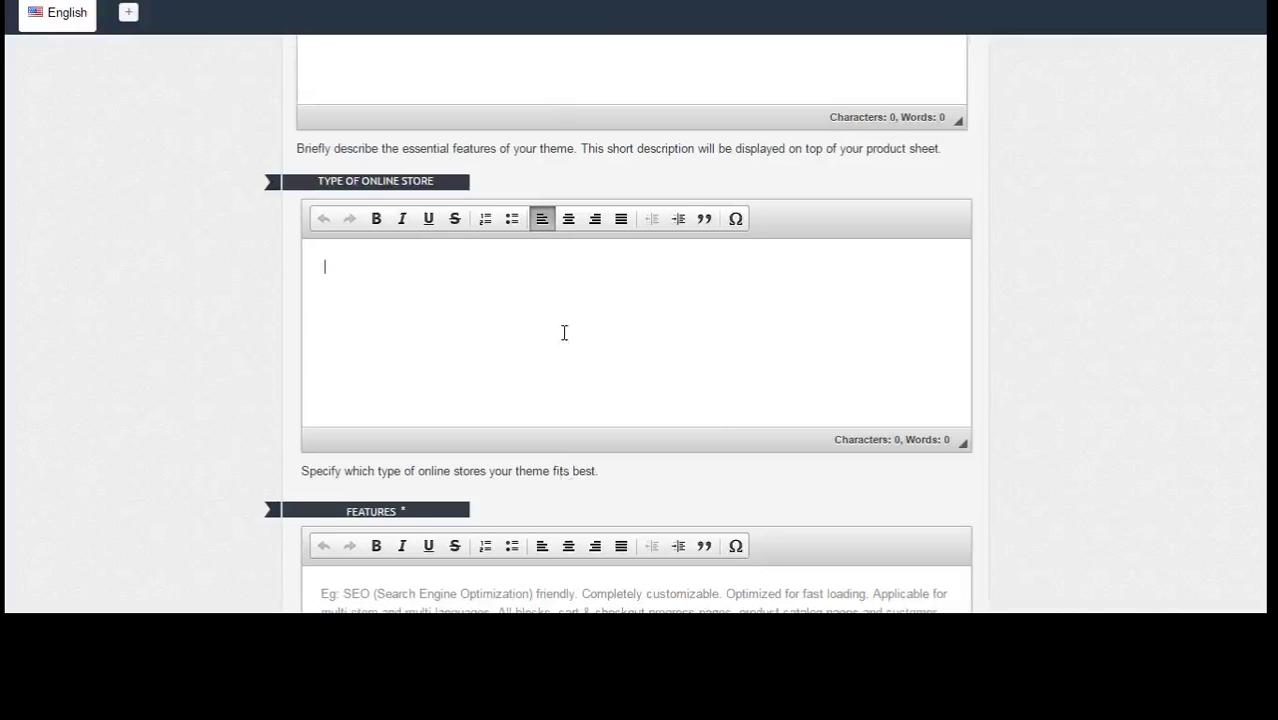
pyautogui.hotkey('ctrl', 'v')
# Step: Copy the sentence from "This responsive PrestaShop theme" to "whisky store." into the Short description
pyautogui.scroll(3, 570, 345)
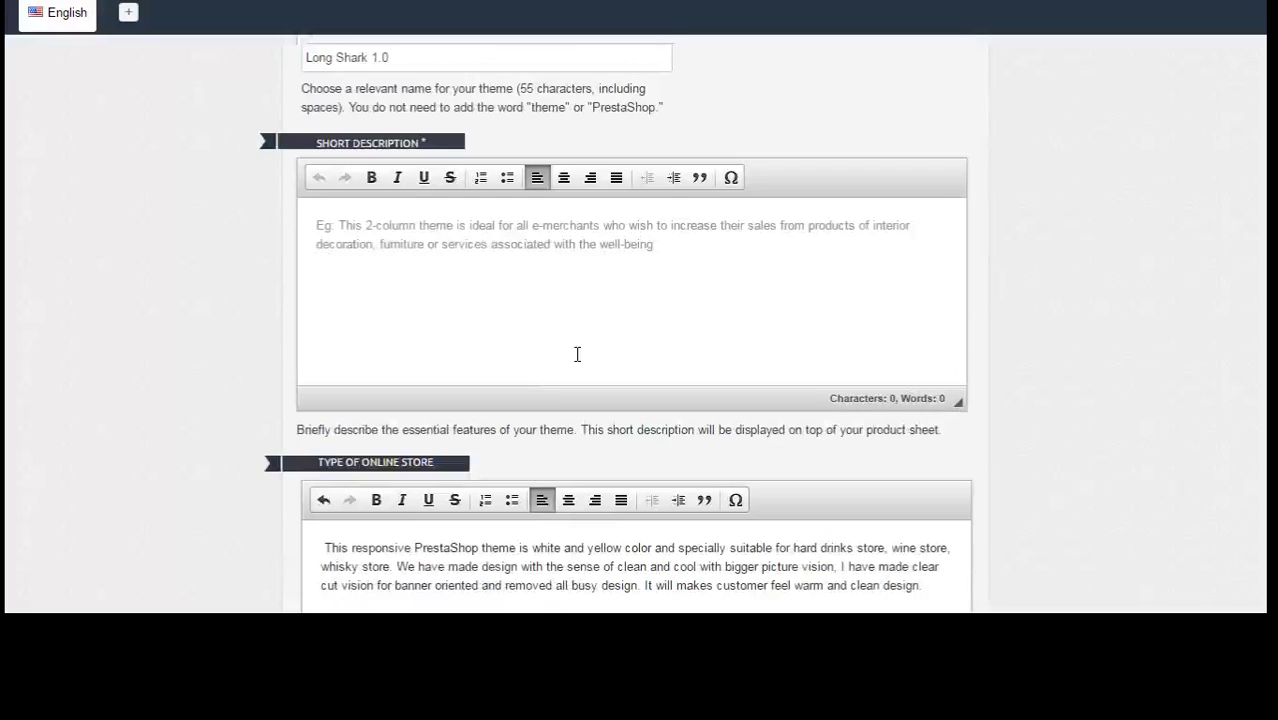
pyautogui.scroll(-1, 730, 454)
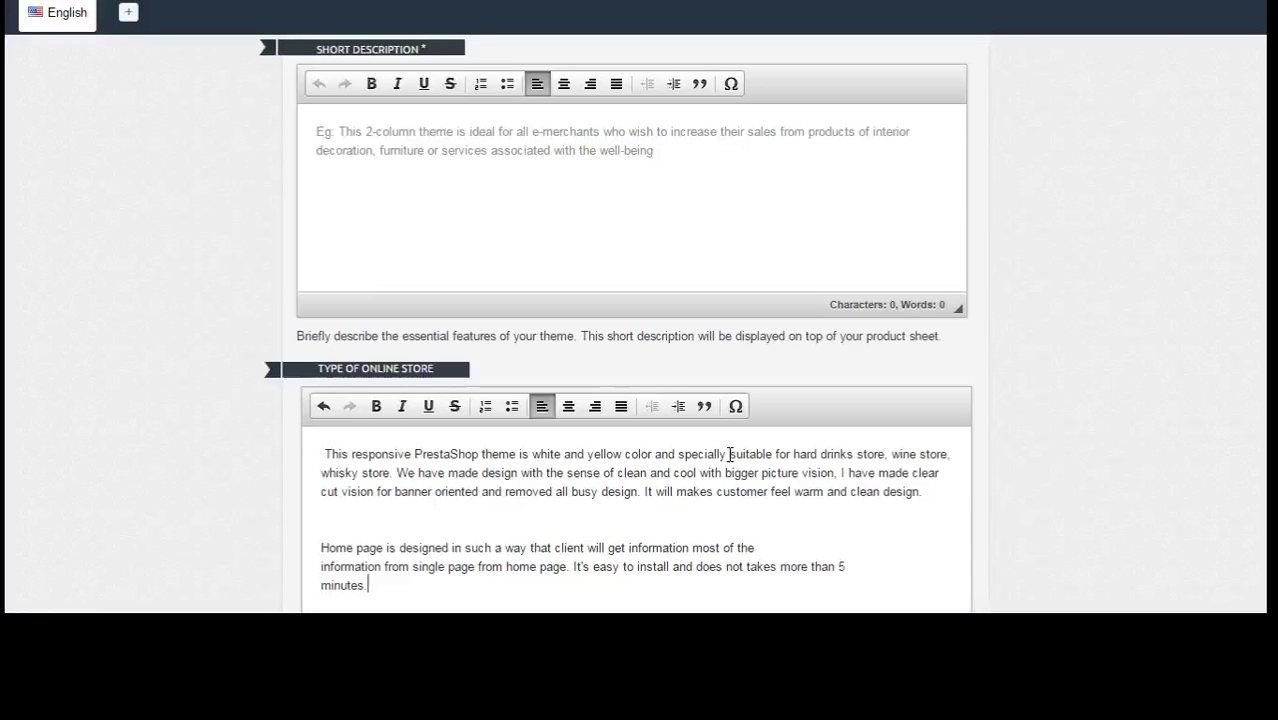
pyautogui.moveTo(730, 454); pyautogui.dragTo(390, 473)
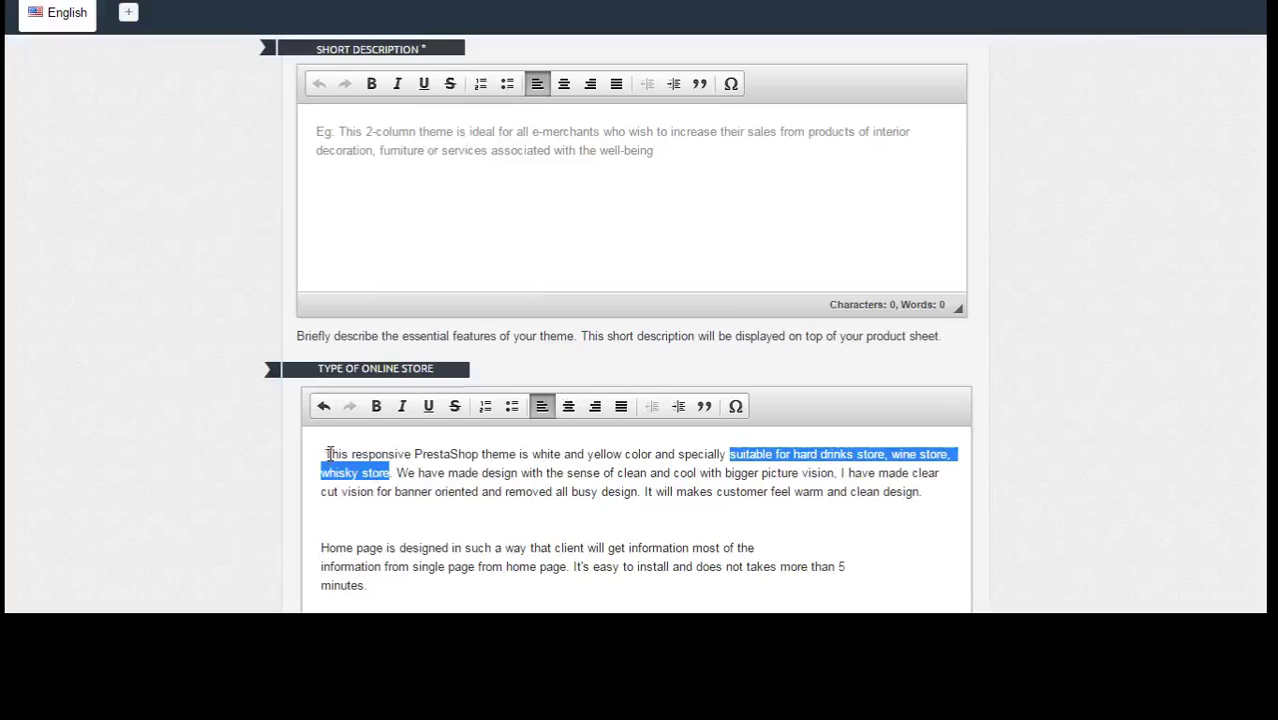
pyautogui.moveTo(327, 455); pyautogui.dragTo(393, 473)
pyautogui.hotkey('ctrl', 'c')
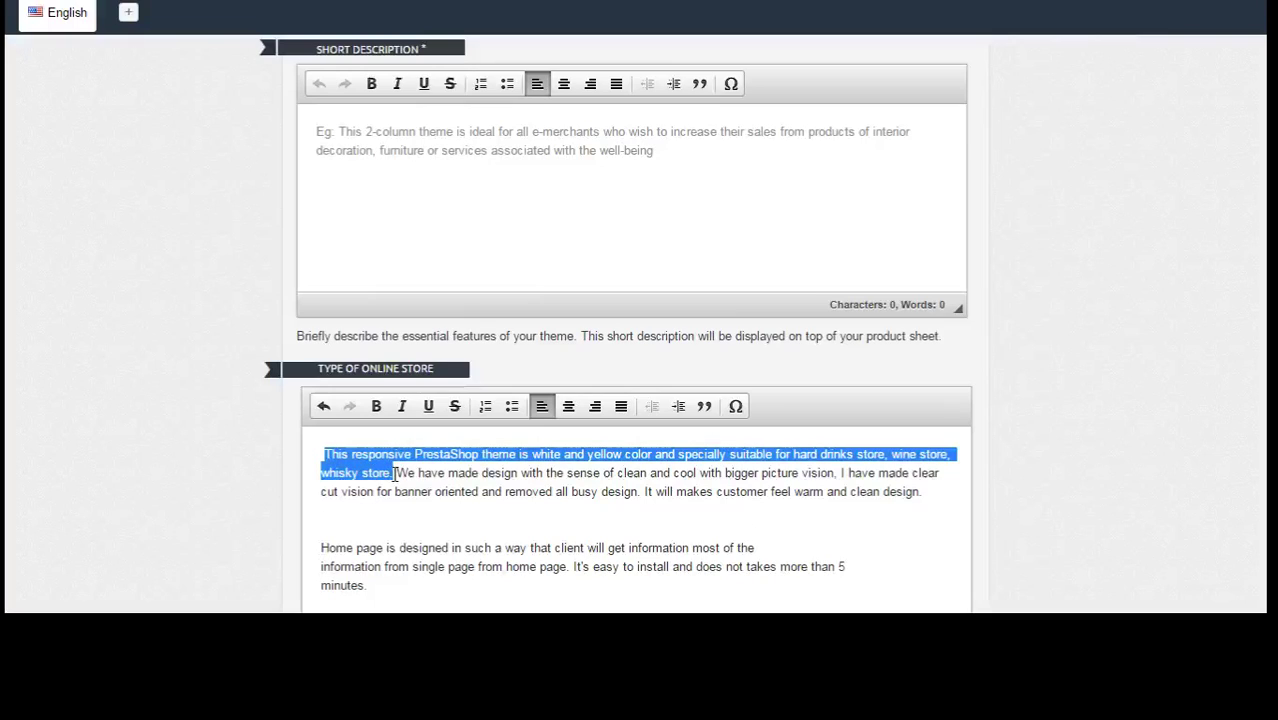
pyautogui.click(412, 180)
pyautogui.hotkey('ctrl', 'v')
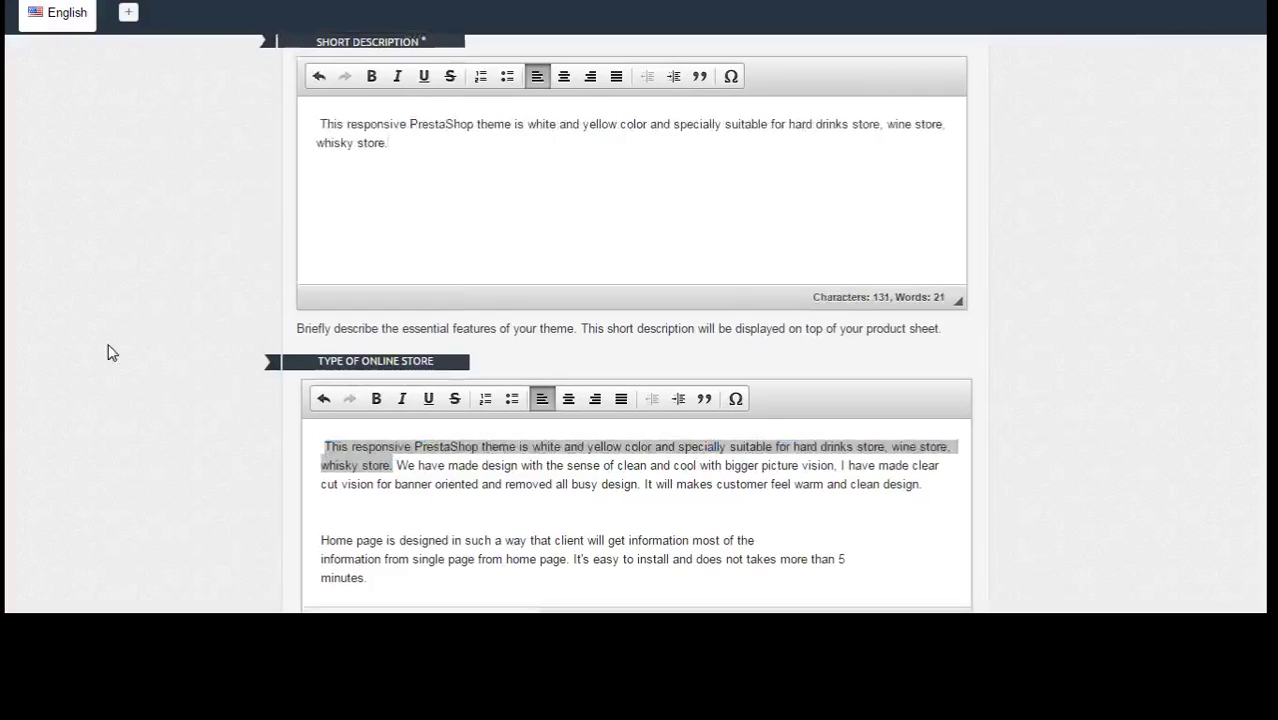
# Step: Remove the extra blank line between the two paragraphs of the Type of online store description
pyautogui.scroll(-4, 111, 352)
pyautogui.click(397, 151)
pyautogui.press('Delete')
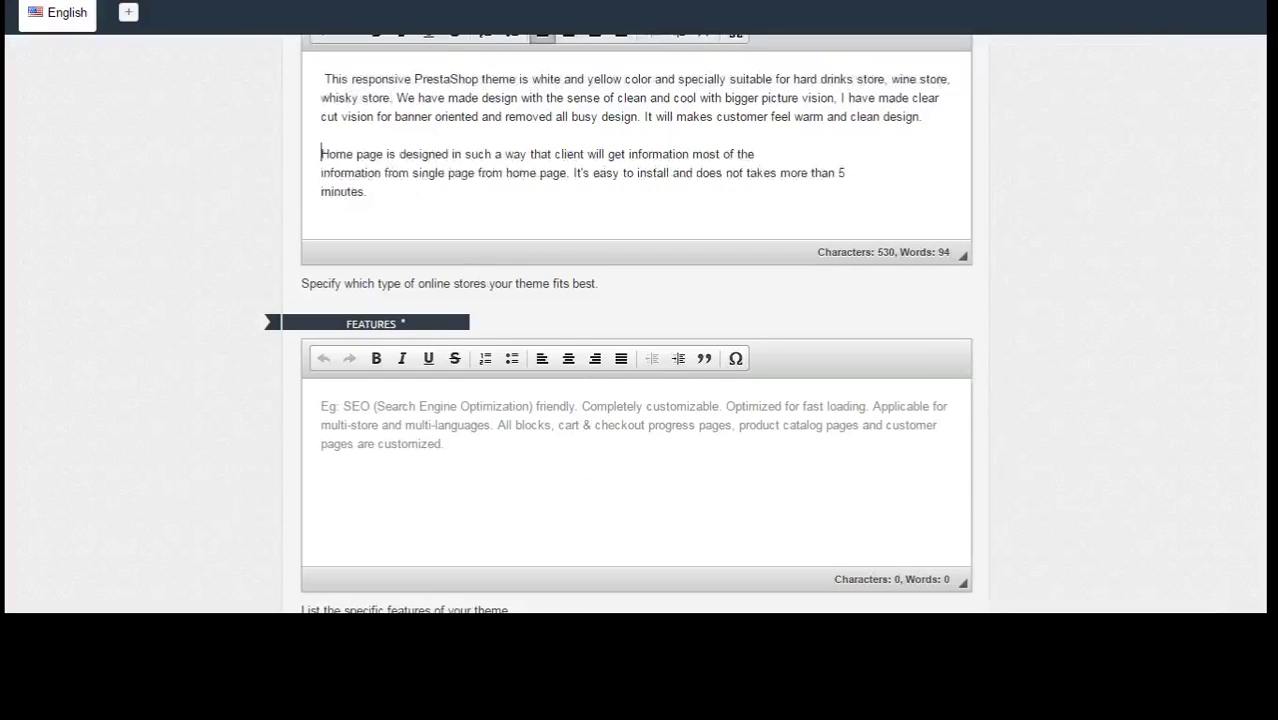
# Step: Copy the feature list from "Front Slide Show" to "Customizable Modules" in the Notepad text into the form's Features description
pyautogui.hotkey('alt', 'Tab')
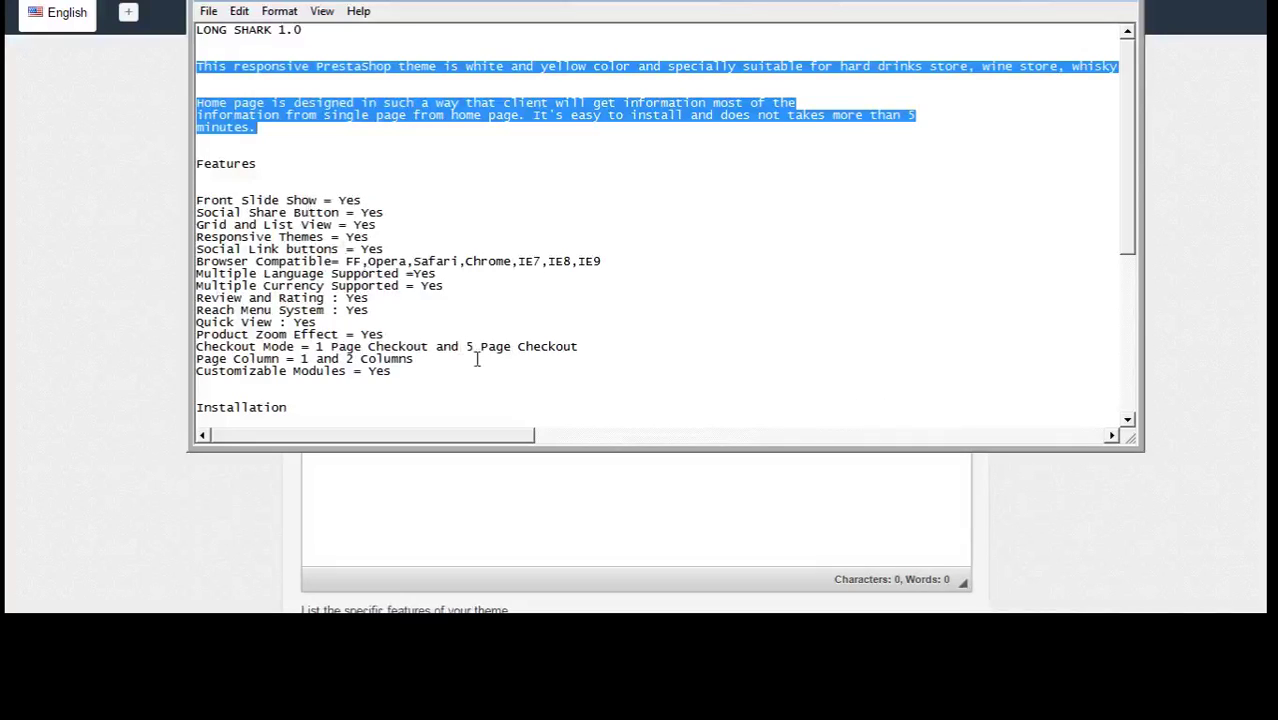
pyautogui.moveTo(465, 362); pyautogui.dragTo(198, 292)
pyautogui.moveTo(394, 372); pyautogui.dragTo(14, 201)
pyautogui.click(17, 296)
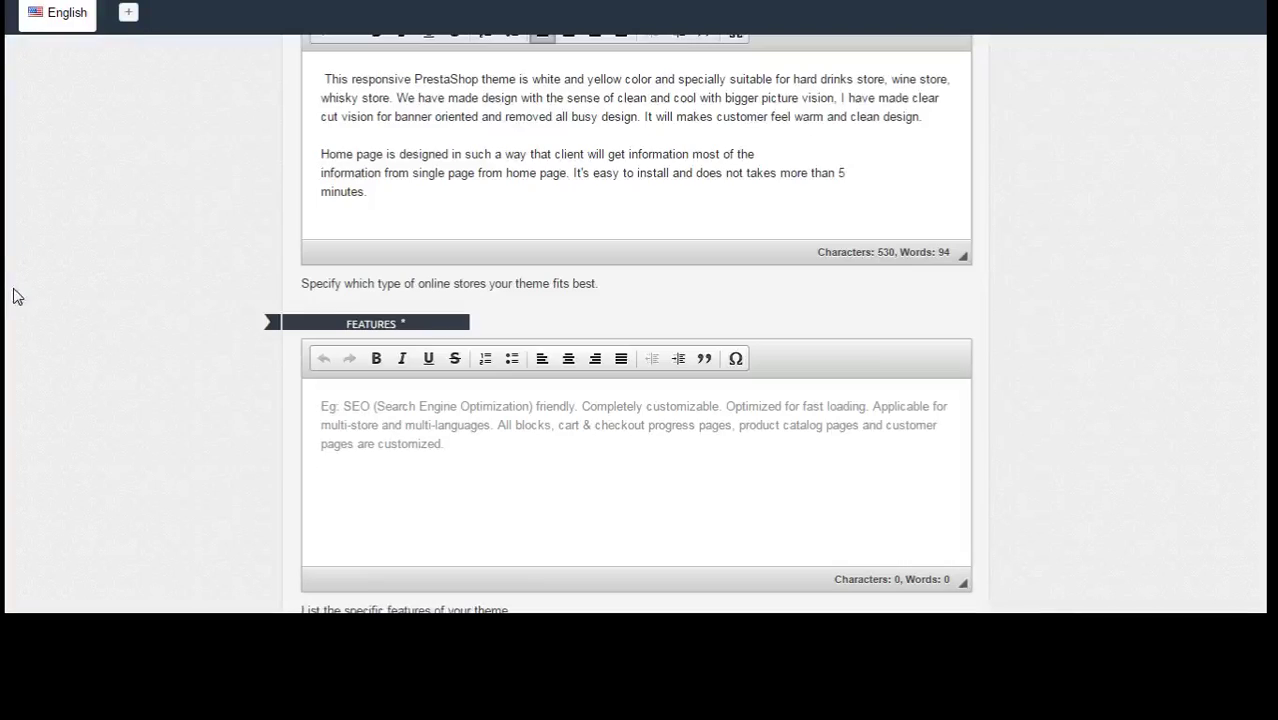
pyautogui.click(433, 467)
pyautogui.hotkey('ctrl', 'v')
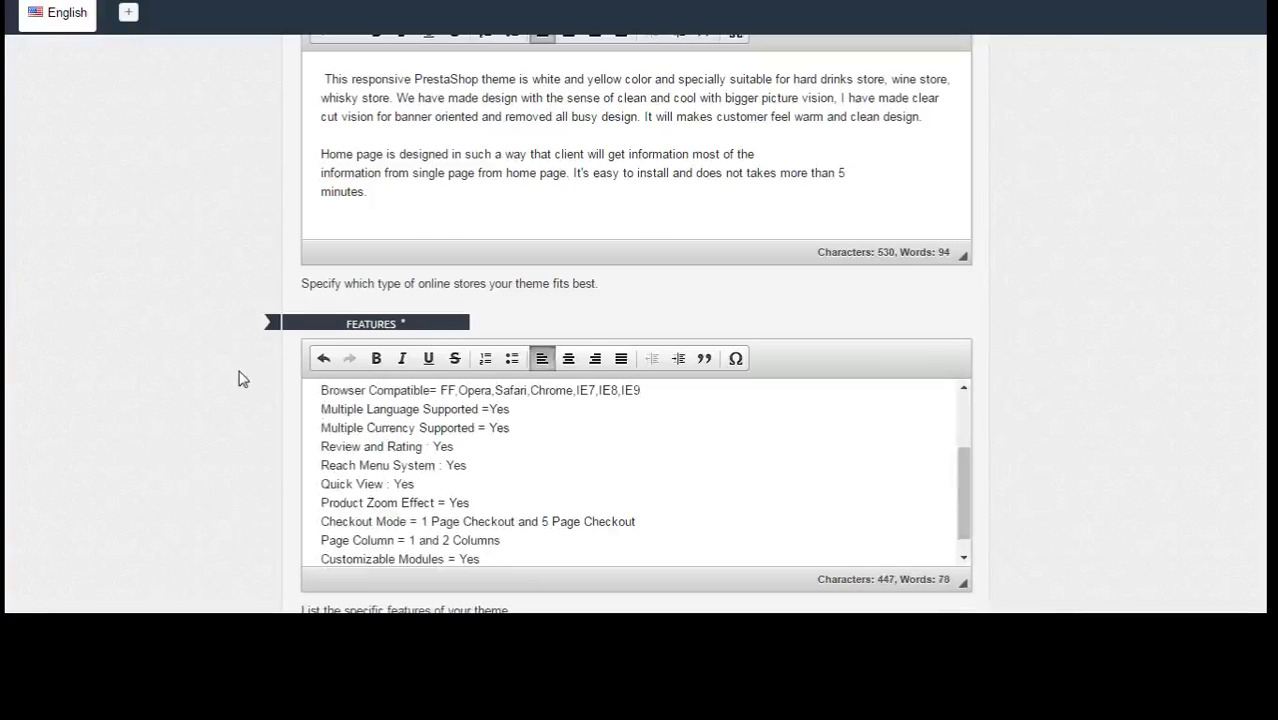
# Step: Copy the installation instructions from "Make sure you are in back office" to "once you install themes." in Notepad into the form's Installation description
pyautogui.scroll(-4, 240, 376)
pyautogui.scroll(-1, 240, 377)
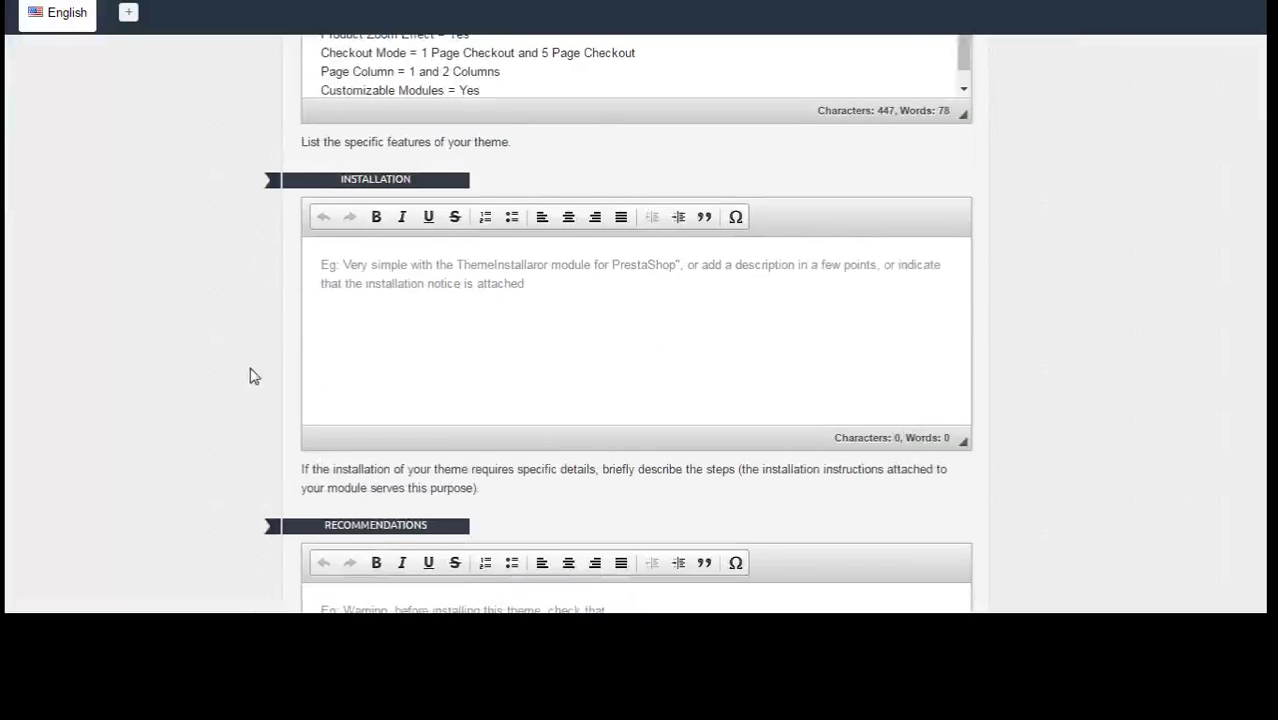
pyautogui.click(337, 366)
pyautogui.hotkey('alt', 'Tab')
pyautogui.scroll(-3, 690, 327)
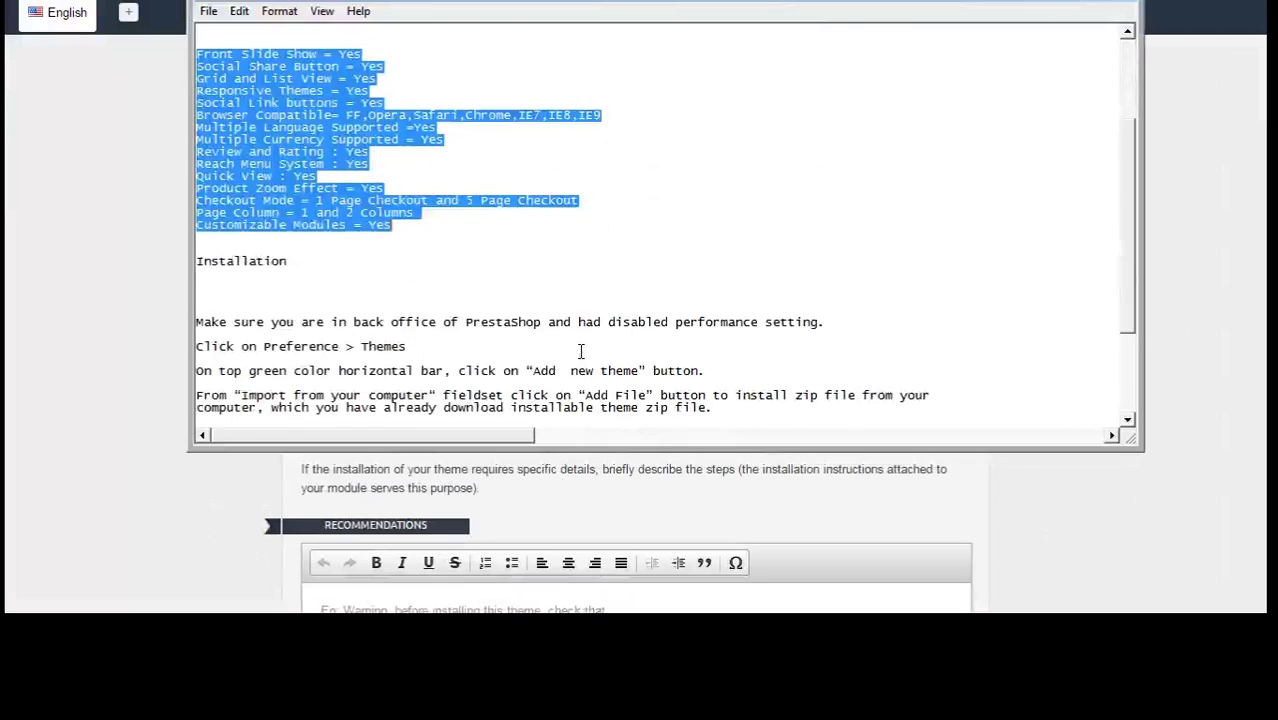
pyautogui.moveTo(712, 324); pyautogui.dragTo(48, 171)
pyautogui.hotkey('ctrl', 'c')
pyautogui.hotkey('alt', 'Tab')
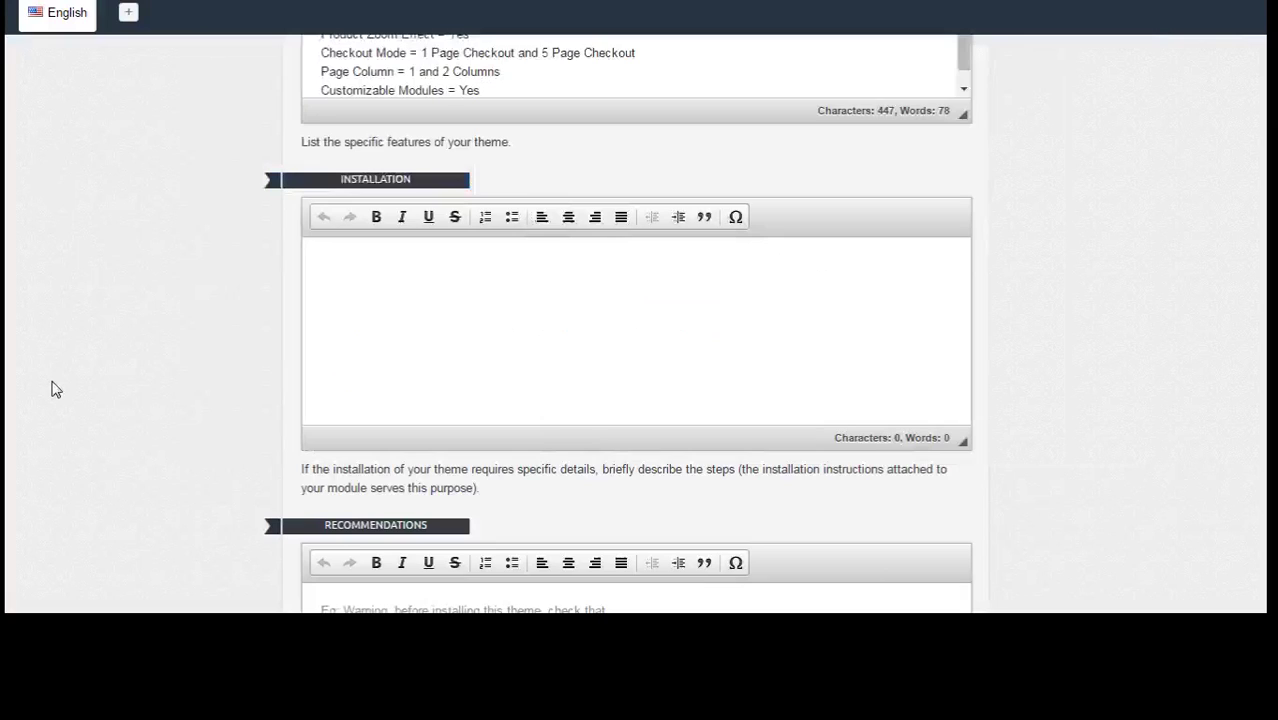
pyautogui.hotkey('ctrl', 'v')
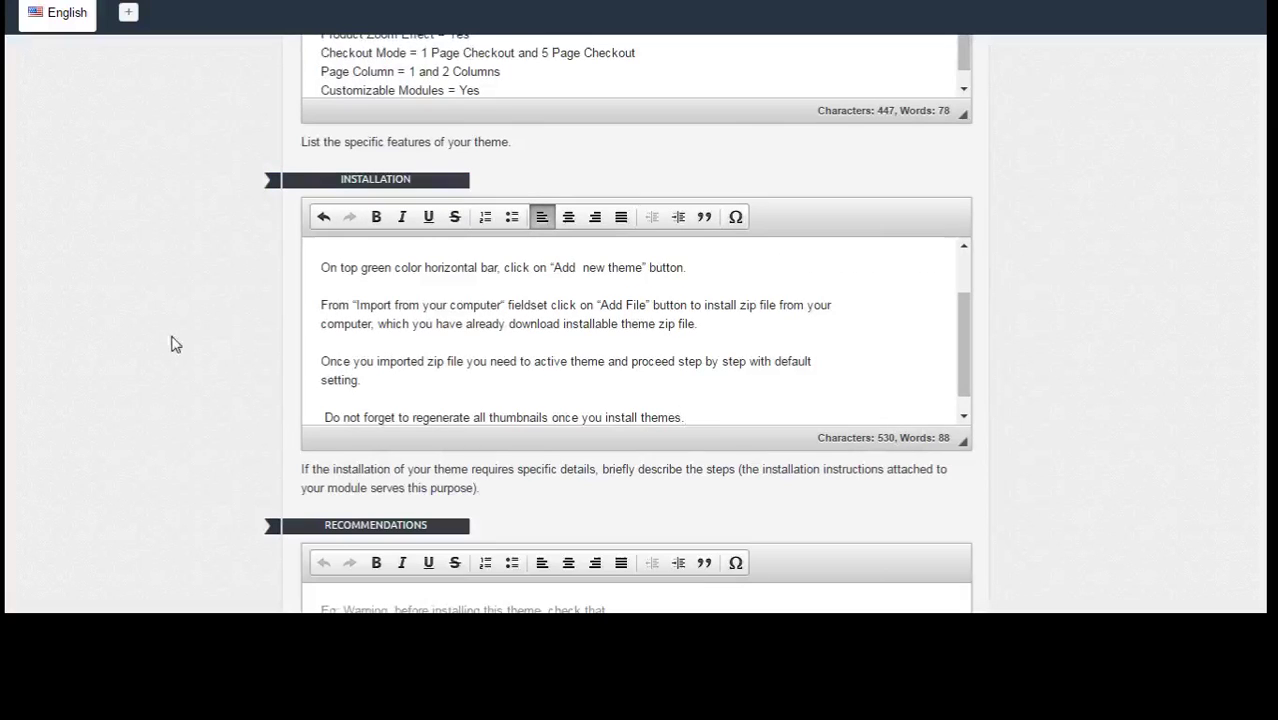
# Step: Copy the Modules Configuration text with the Home Image Slider note from Notepad into the Other description and make its "Modules Configuration" heading bold
pyautogui.scroll(-5, 180, 340)
pyautogui.hotkey('alt', 'Tab')
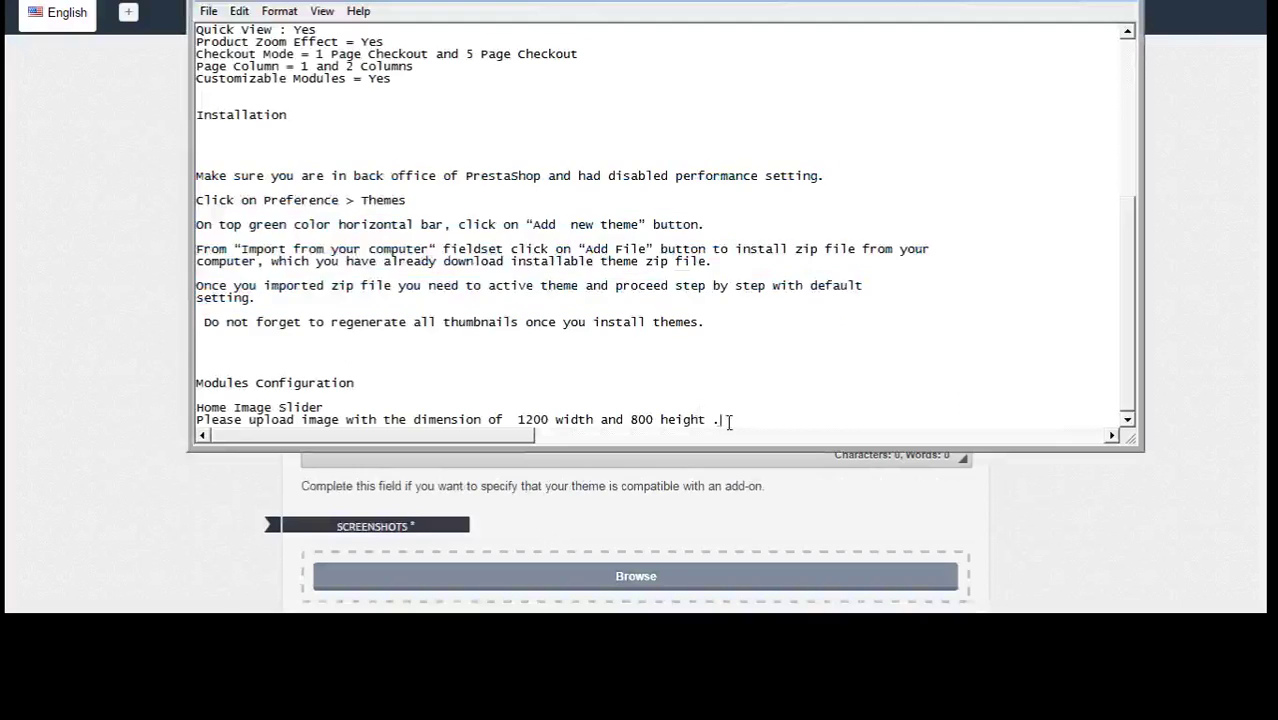
pyautogui.moveTo(728, 420); pyautogui.dragTo(45, 299)
pyautogui.hotkey('ctrl', 'c')
pyautogui.click(45, 297)
pyautogui.click(404, 343)
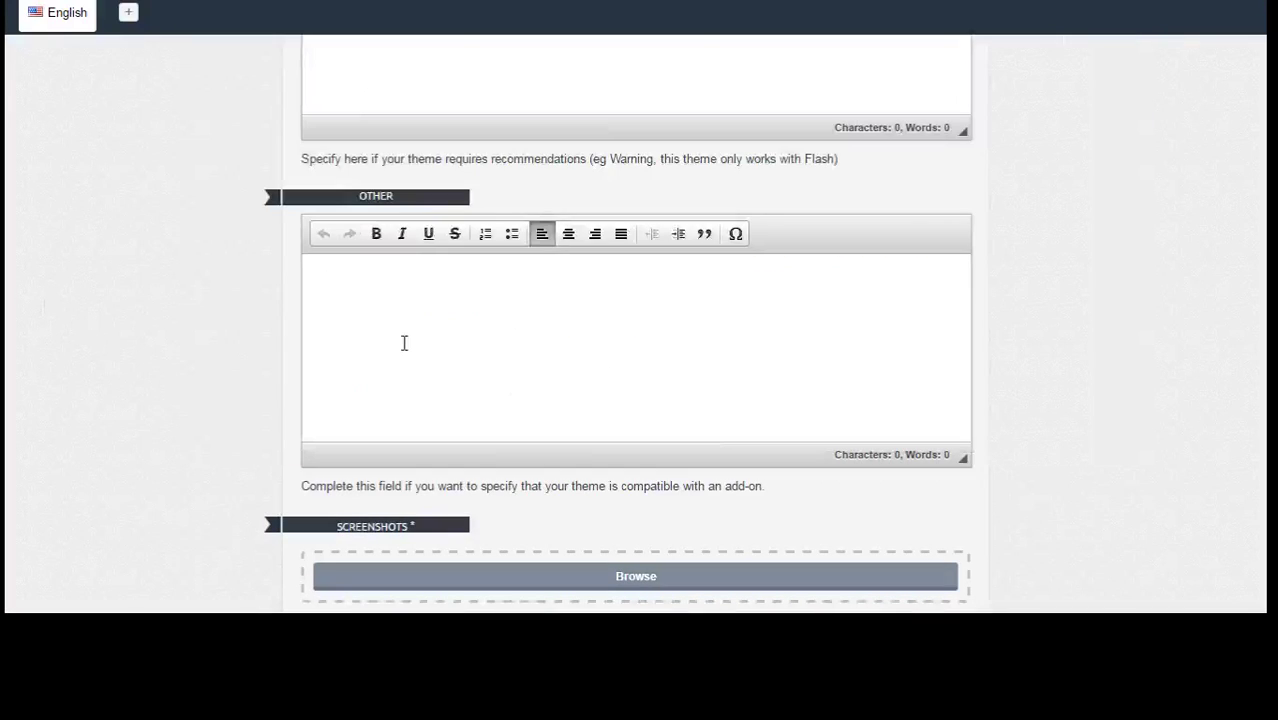
pyautogui.hotkey('ctrl', 'v')
pyautogui.moveTo(458, 282); pyautogui.dragTo(220, 282)
pyautogui.click(376, 233)
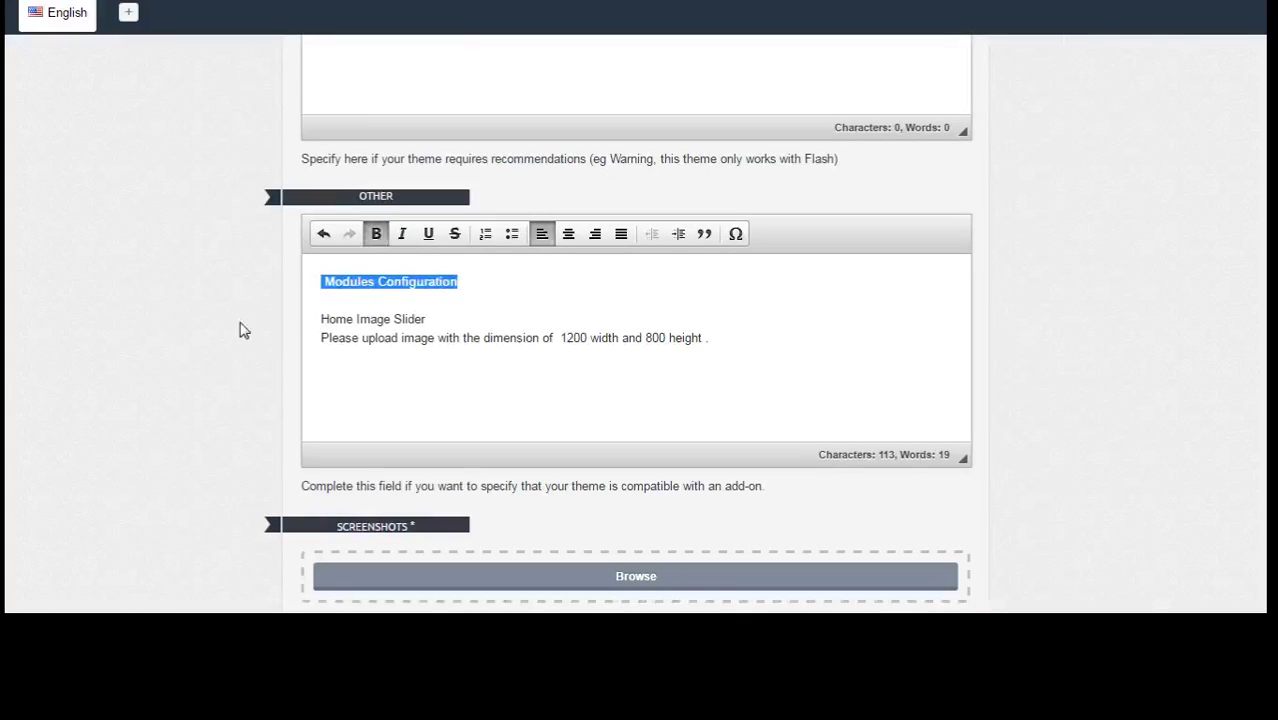
# Step: Upload the HOME image as the first product screenshot
pyautogui.click(343, 200)
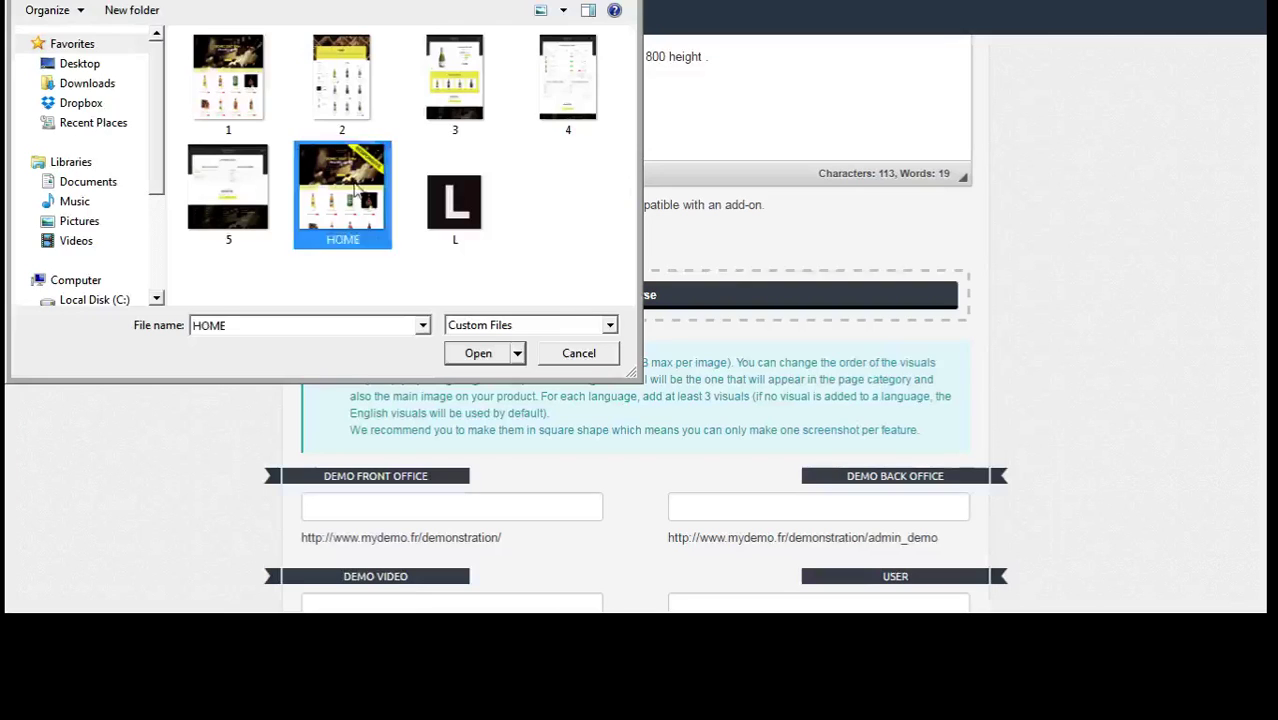
pyautogui.click(489, 360)
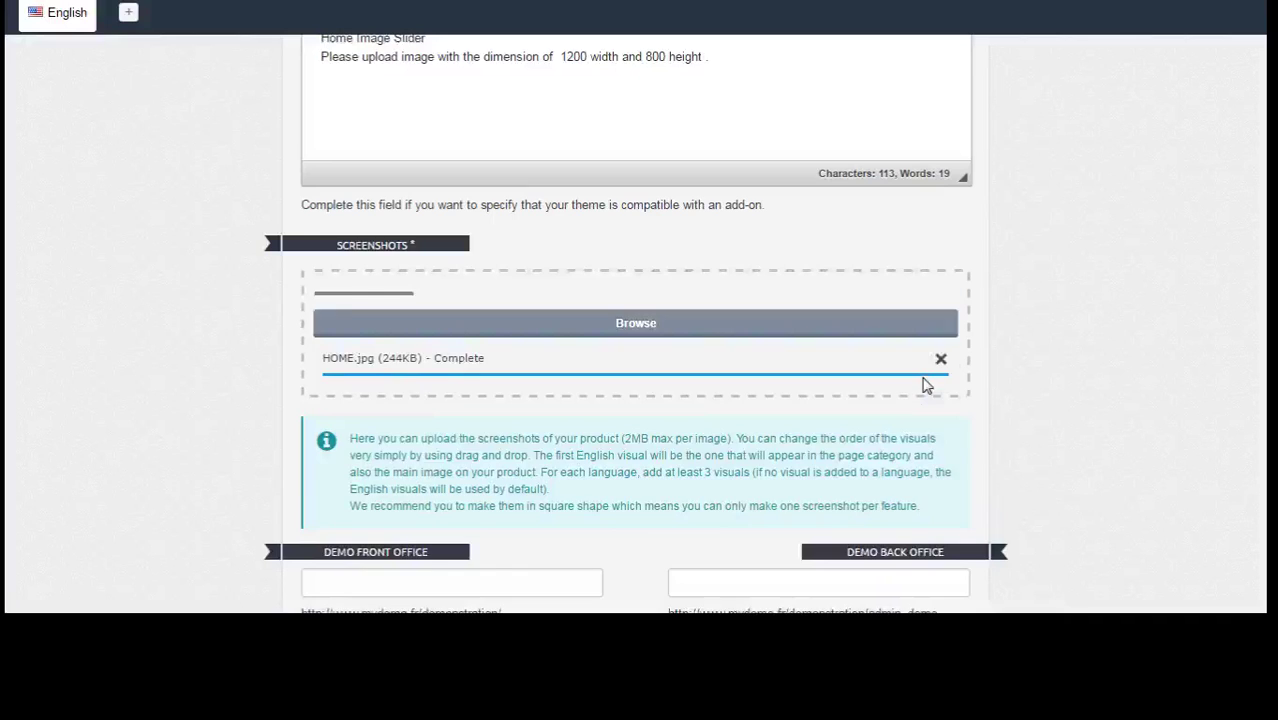
pyautogui.scroll(-3, 893, 353)
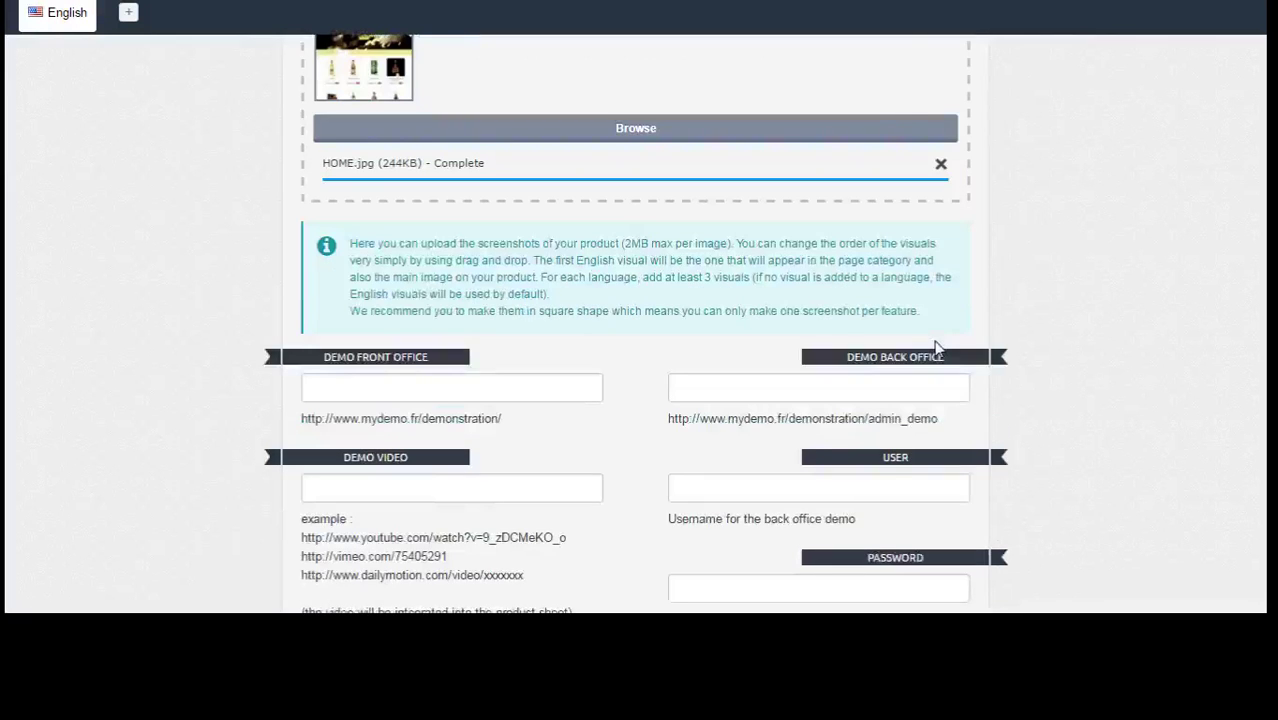
pyautogui.scroll(1, 936, 347)
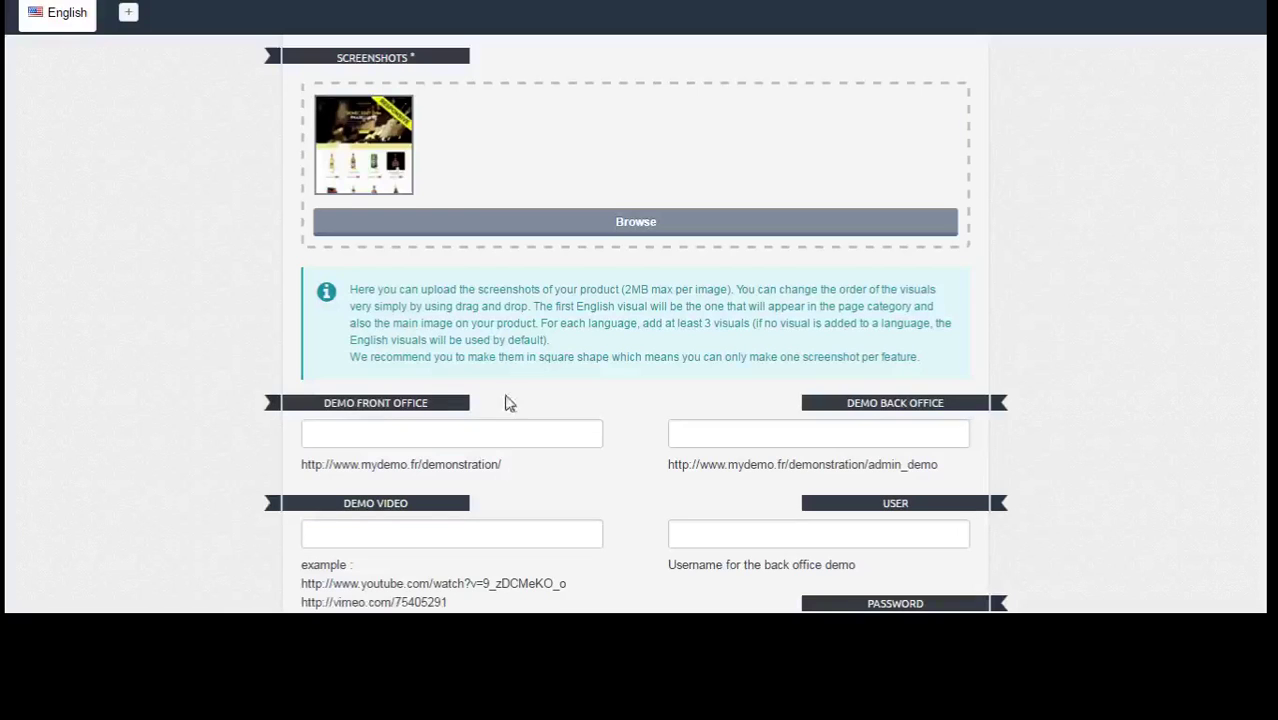
# Step: Upload the images 1, 2, 3, 4 and 5 together as additional product screenshots
pyautogui.click(670, 232)
pyautogui.click(243, 100)
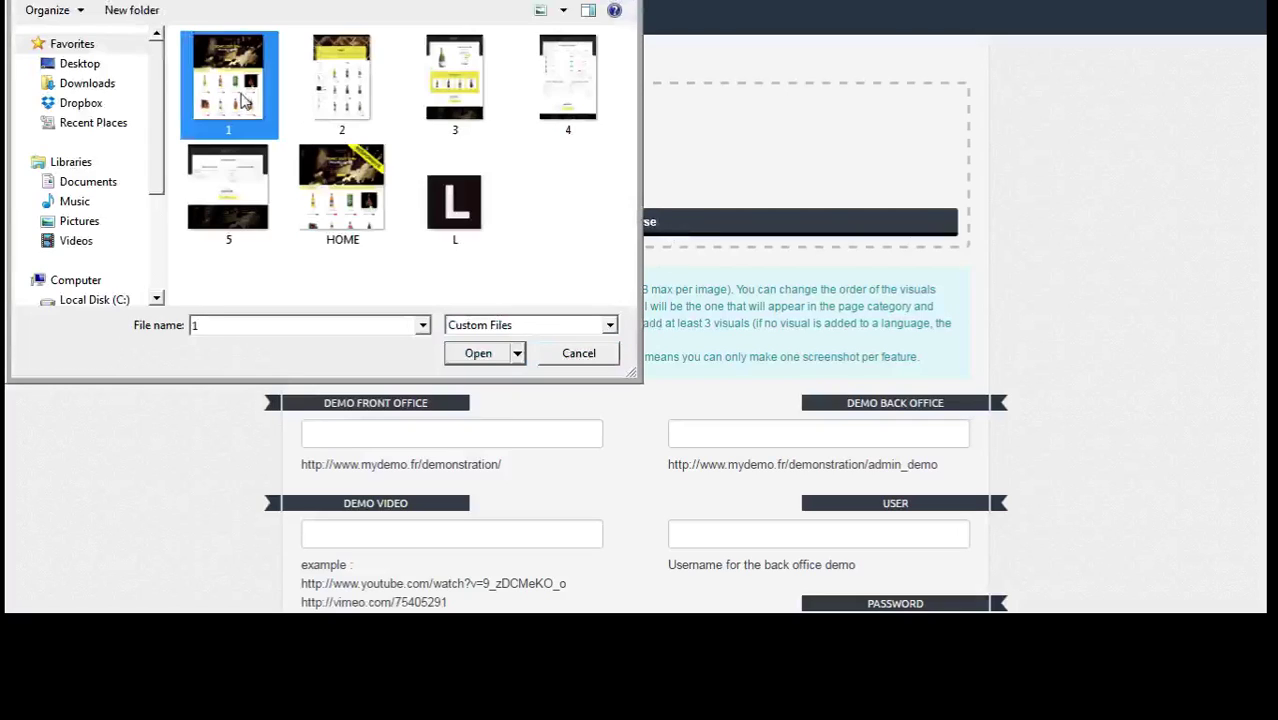
pyautogui.keyDown('ctrl'); pyautogui.click(347, 96); pyautogui.keyUp('ctrl')
pyautogui.keyDown('ctrl'); pyautogui.click(447, 82); pyautogui.keyUp('ctrl')
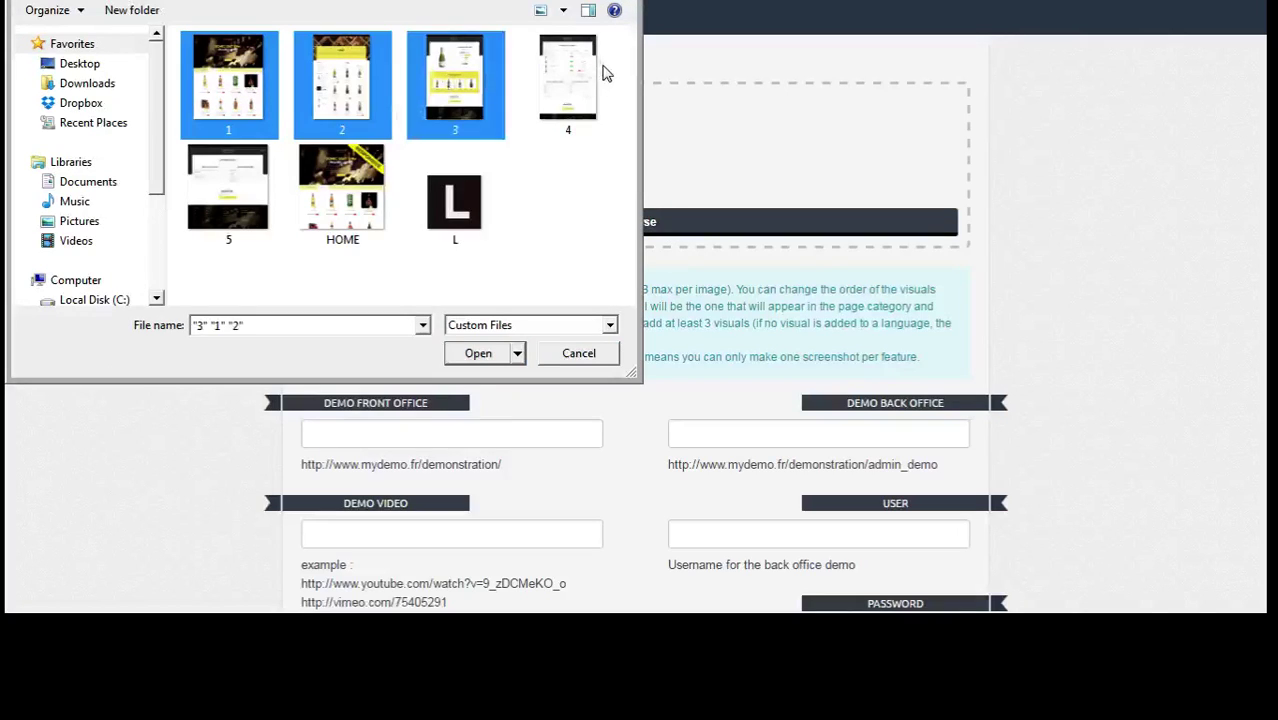
pyautogui.keyDown('ctrl'); pyautogui.click(600, 75); pyautogui.keyUp('ctrl')
pyautogui.keyDown('ctrl'); pyautogui.click(238, 205); pyautogui.keyUp('ctrl')
pyautogui.click(478, 353)
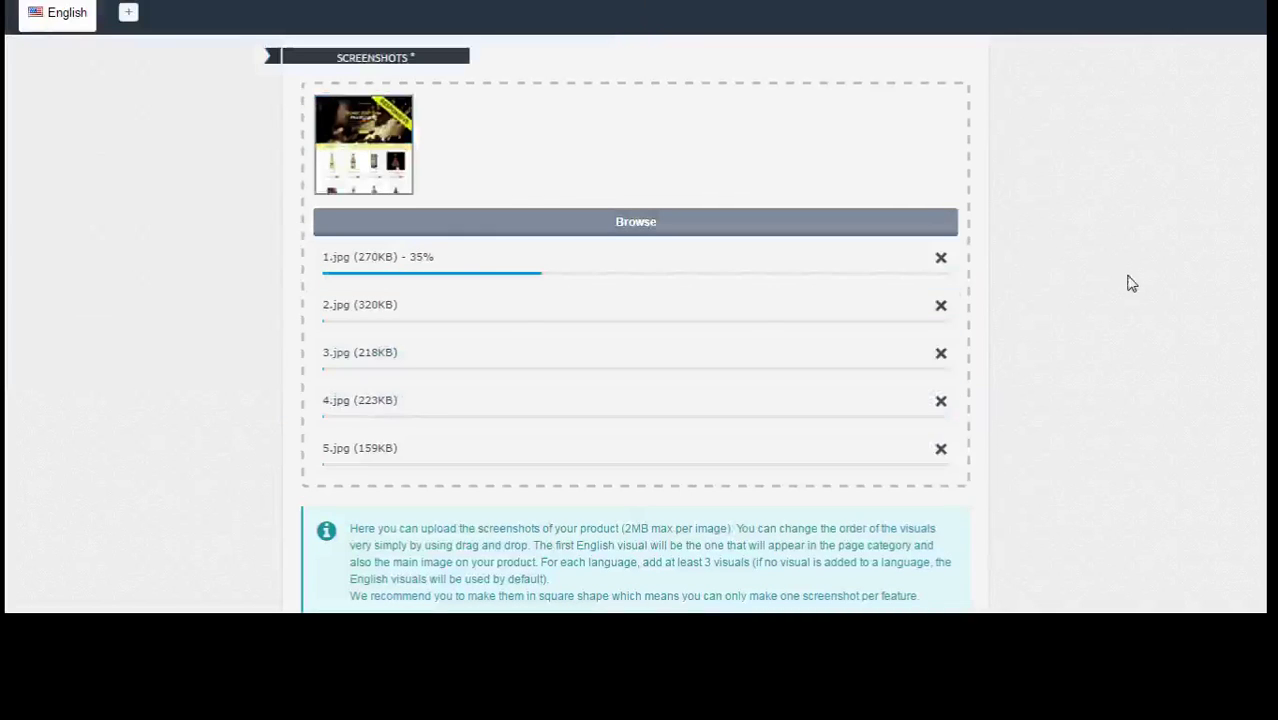
pyautogui.scroll(-2, 1131, 284)
pyautogui.scroll(-3, 1070, 320)
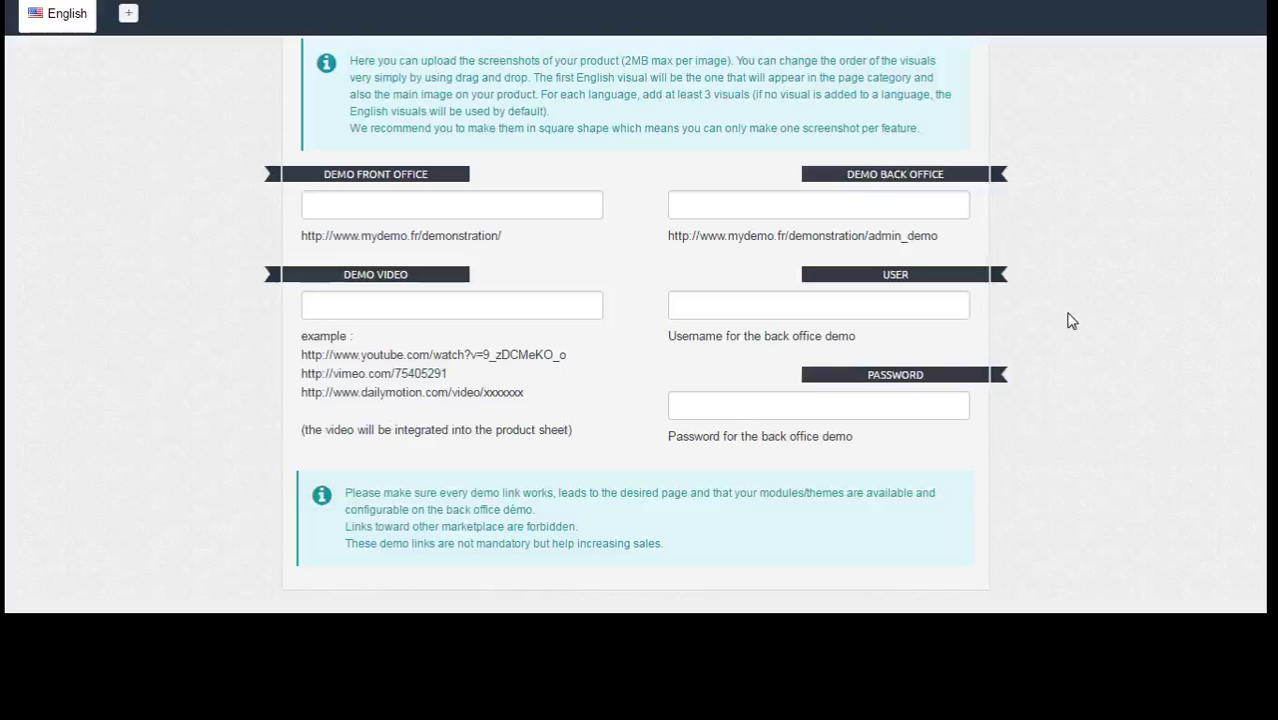
pyautogui.scroll(6, 1070, 320)
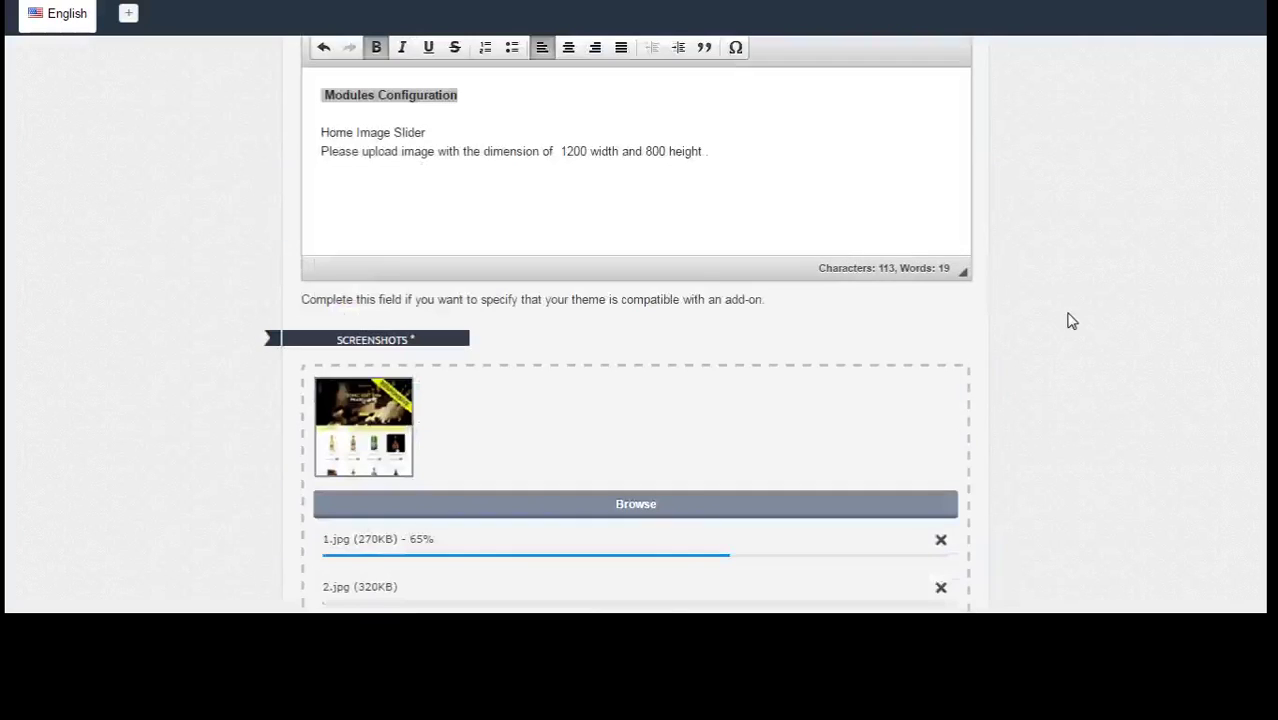
pyautogui.scroll(-1, 1070, 320)
pyautogui.scroll(-2, 1070, 320)
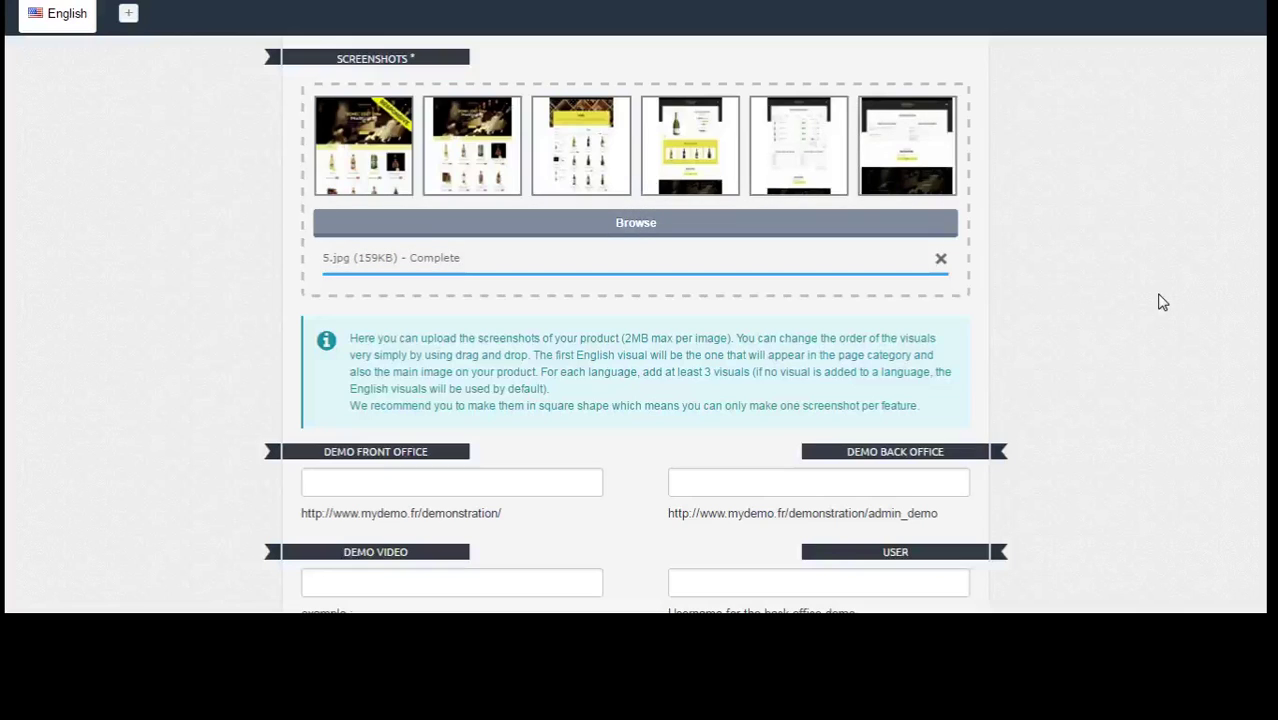
pyautogui.scroll(-2, 1160, 300)
pyautogui.click(385, 245)
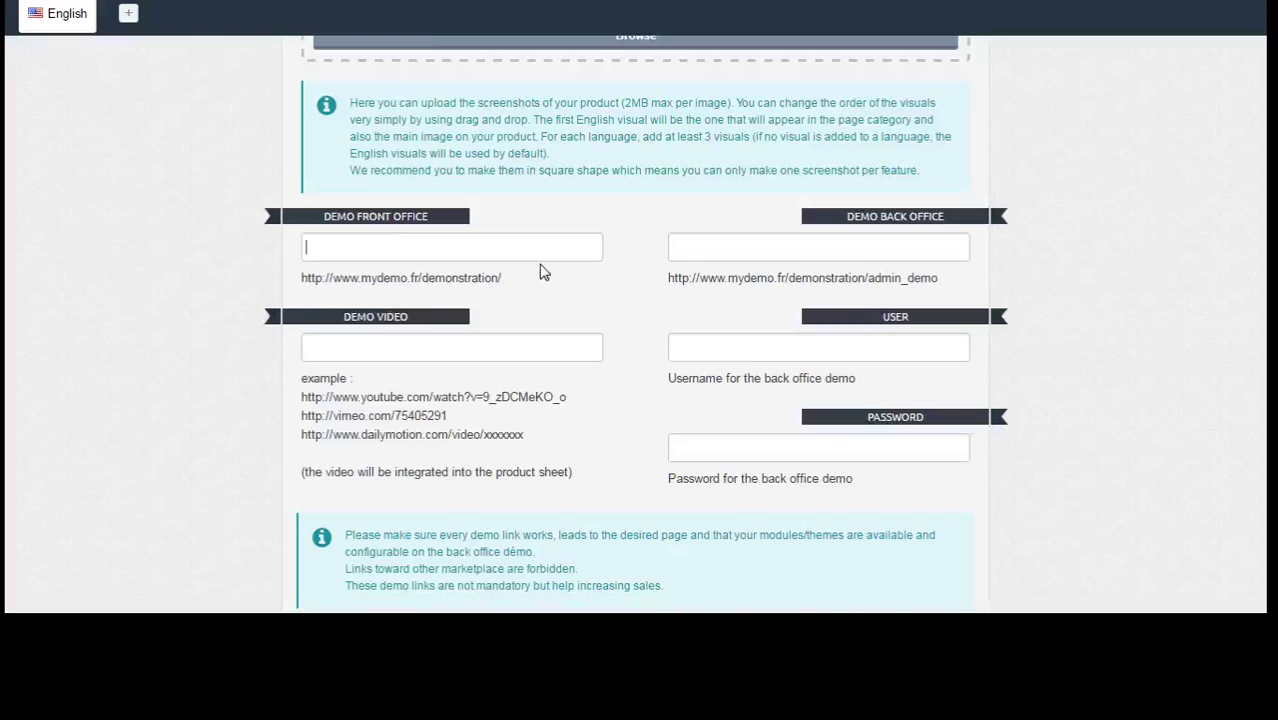
pyautogui.write('http')
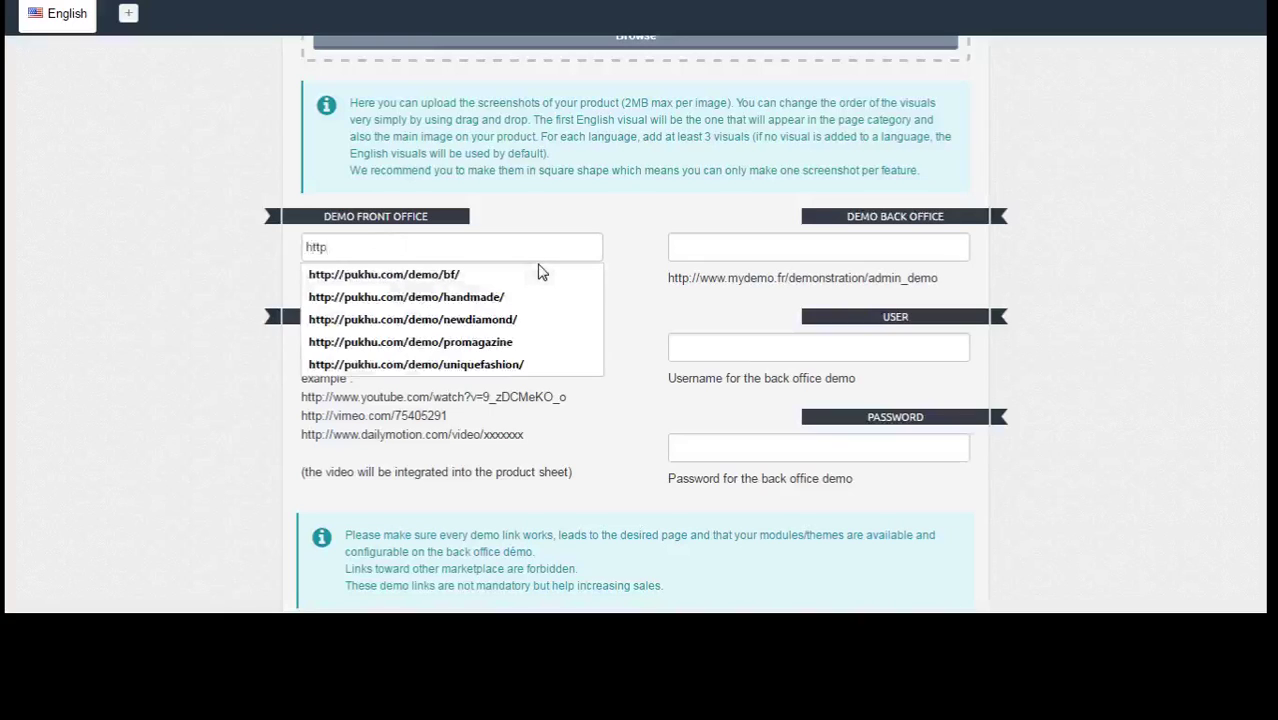
pyautogui.write('://pukhu.com')
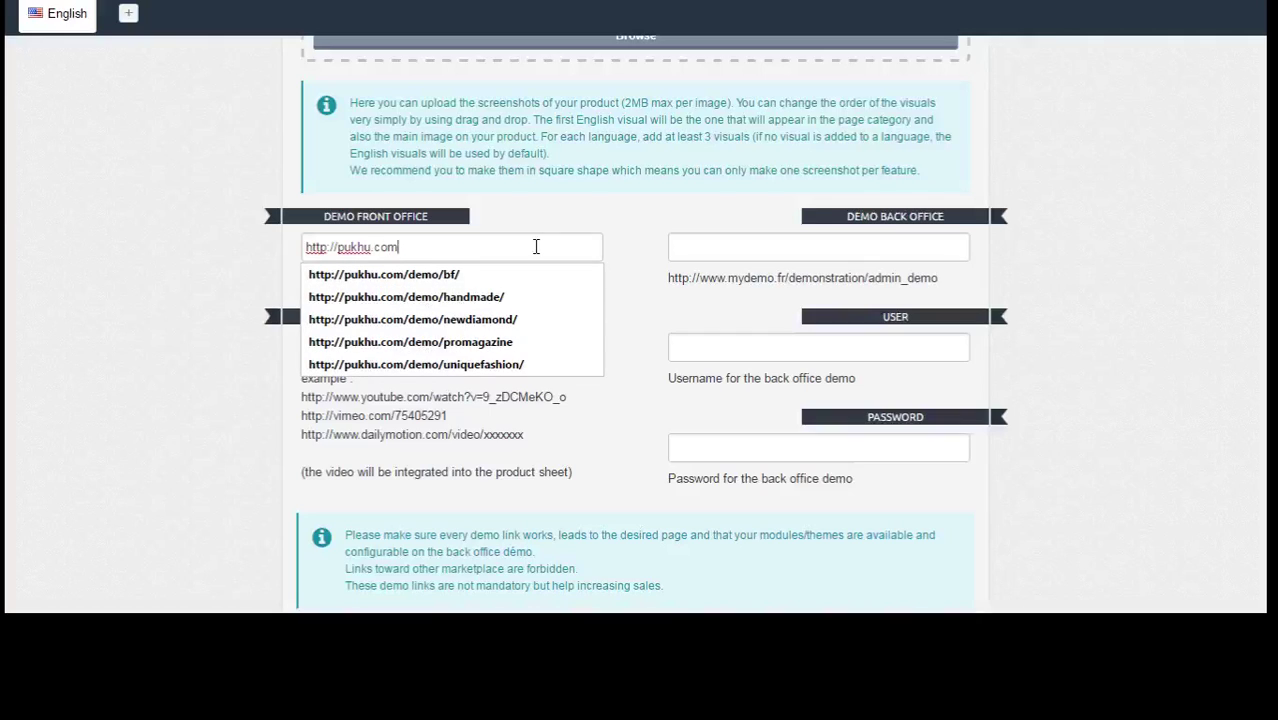
pyautogui.write('/demo/lon')
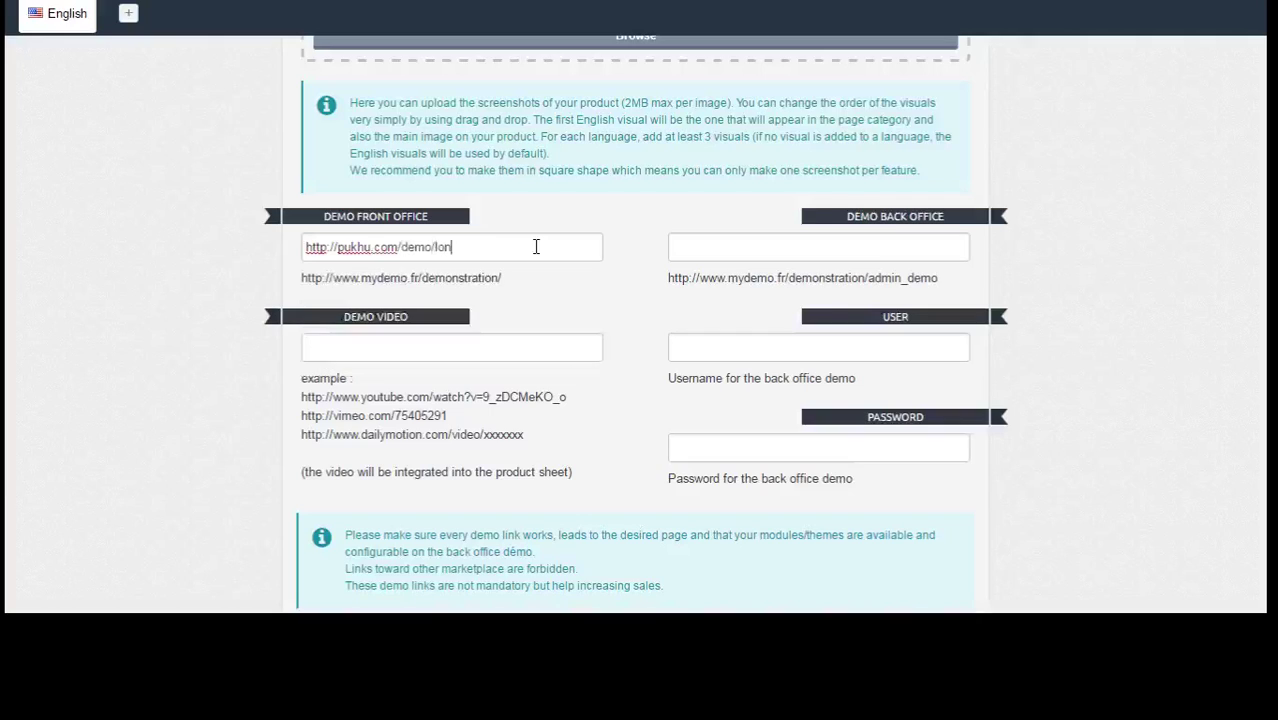
pyautogui.write('g-shark/')
pyautogui.click(176, 256)
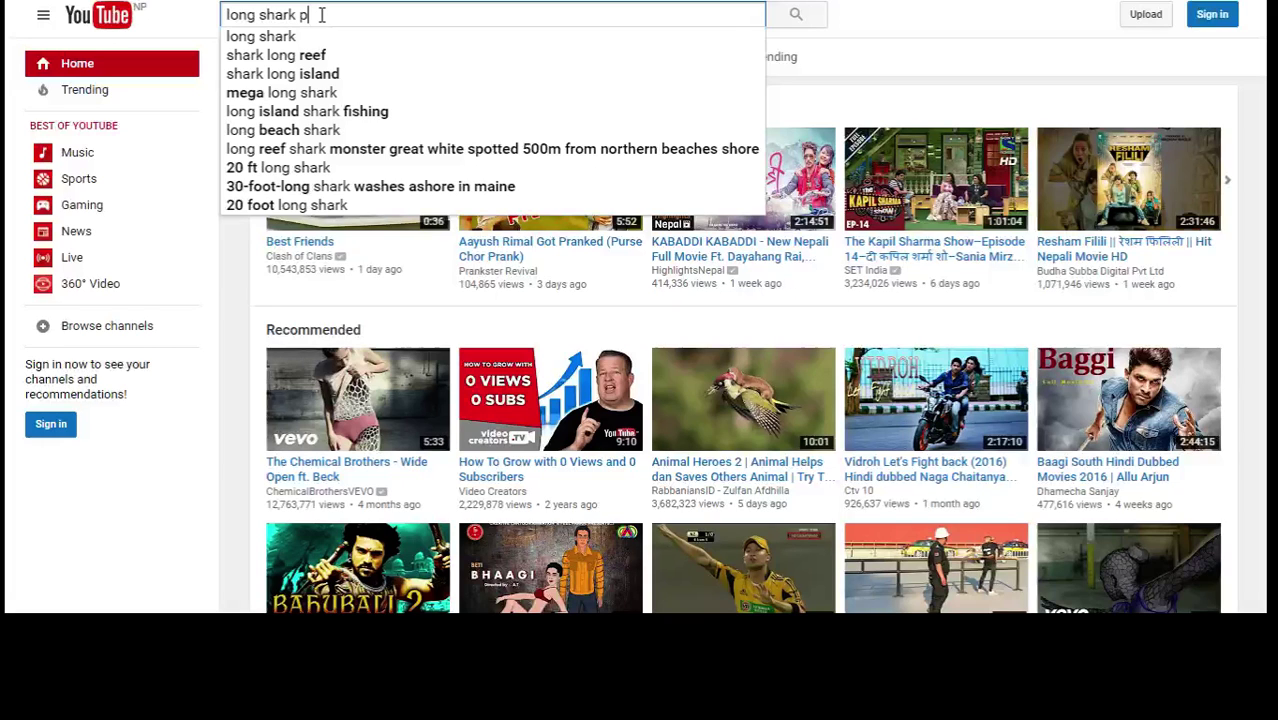
# Step: Search YouTube for "long shark prestashop"
pyautogui.write('restashop')
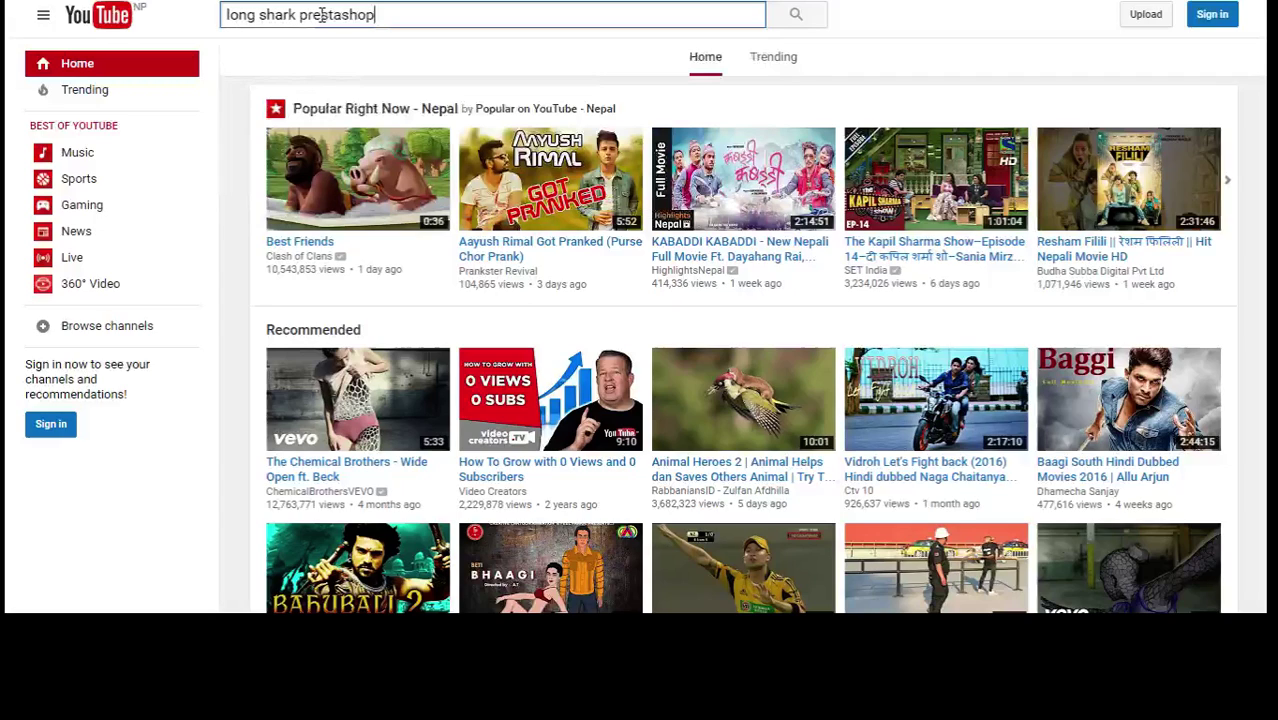